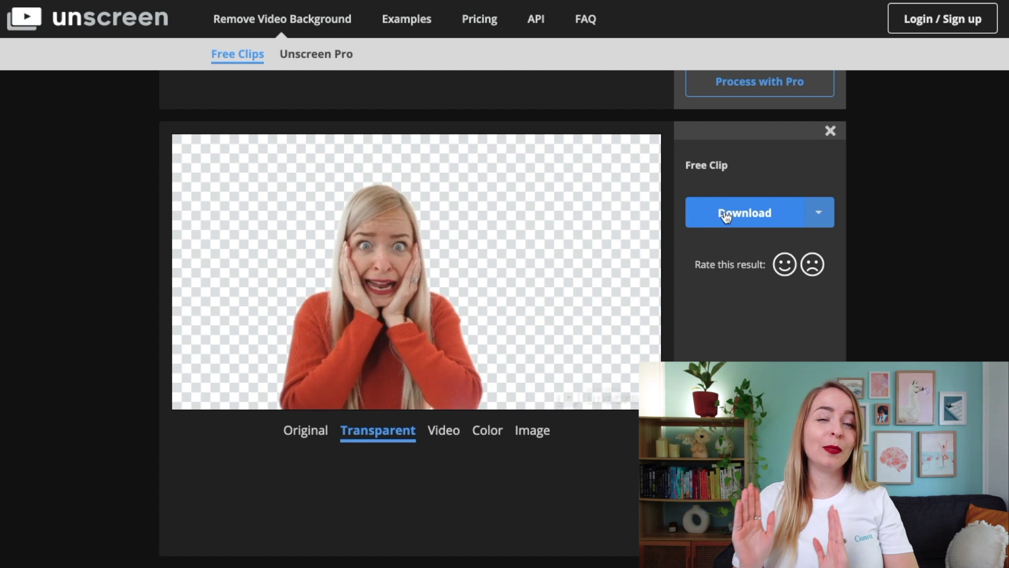
# Download the free clip with the transparent background.
pyautogui.click(725, 212)
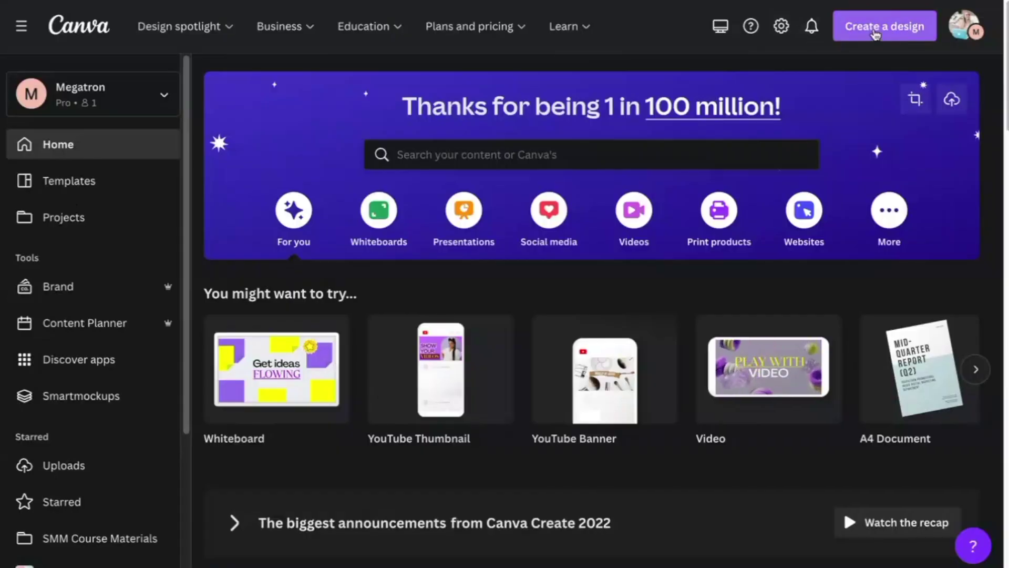
# Switch to Canva and create a blank Presentation (16:9) design at 1920 × 1080 px.
pyautogui.click(873, 35)
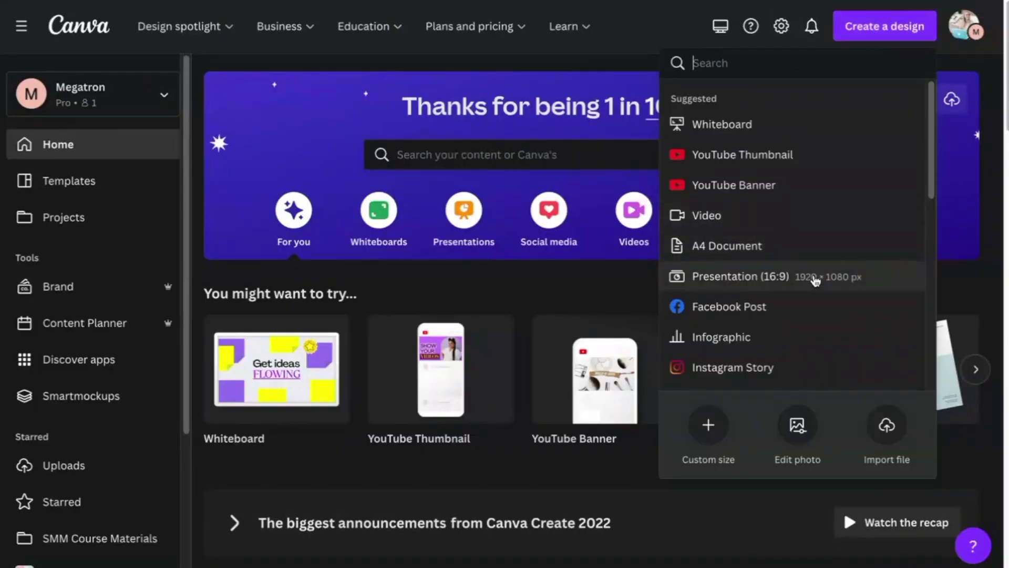
pyautogui.click(817, 279)
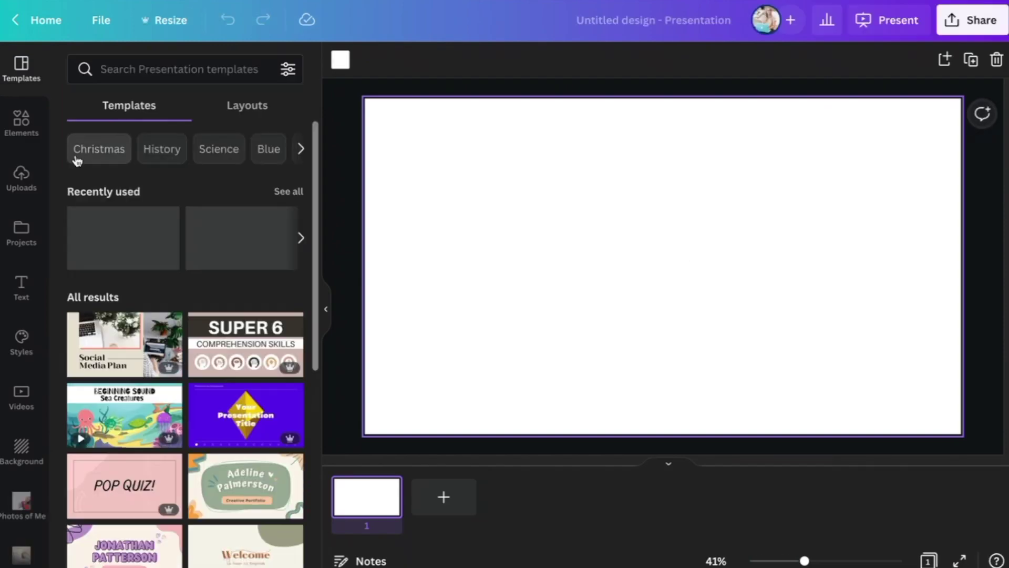
# Search the elements library for "person on computer" and limit the results to videos.
pyautogui.click(24, 121)
pyautogui.click(130, 70)
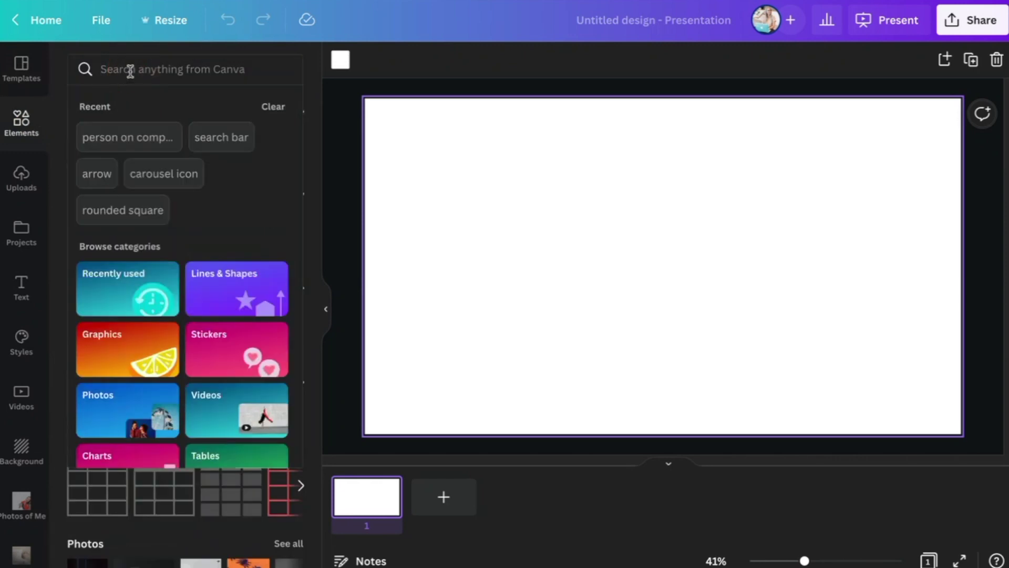
pyautogui.write('person on co')
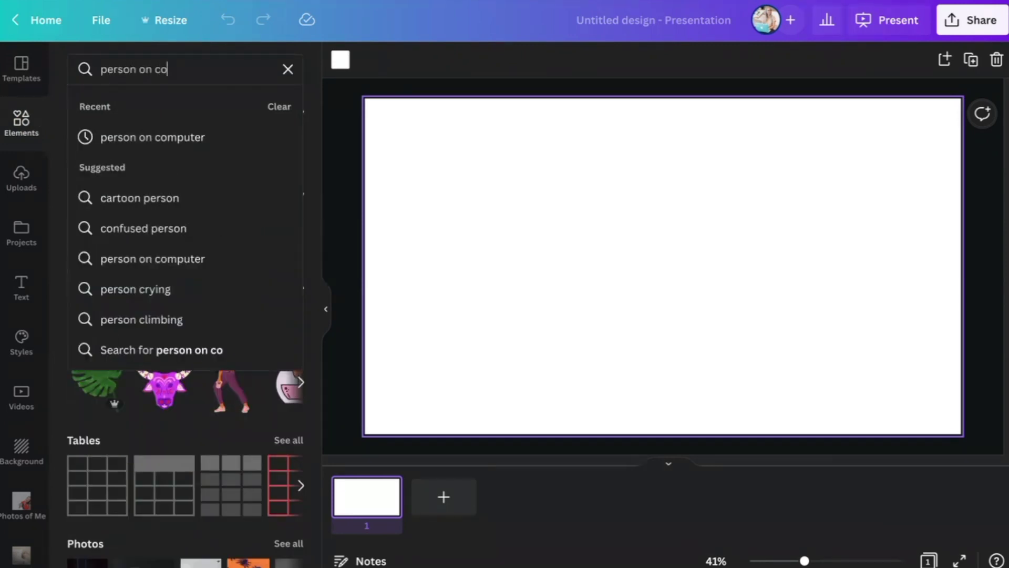
pyautogui.write('mputer')
pyautogui.press('Return')
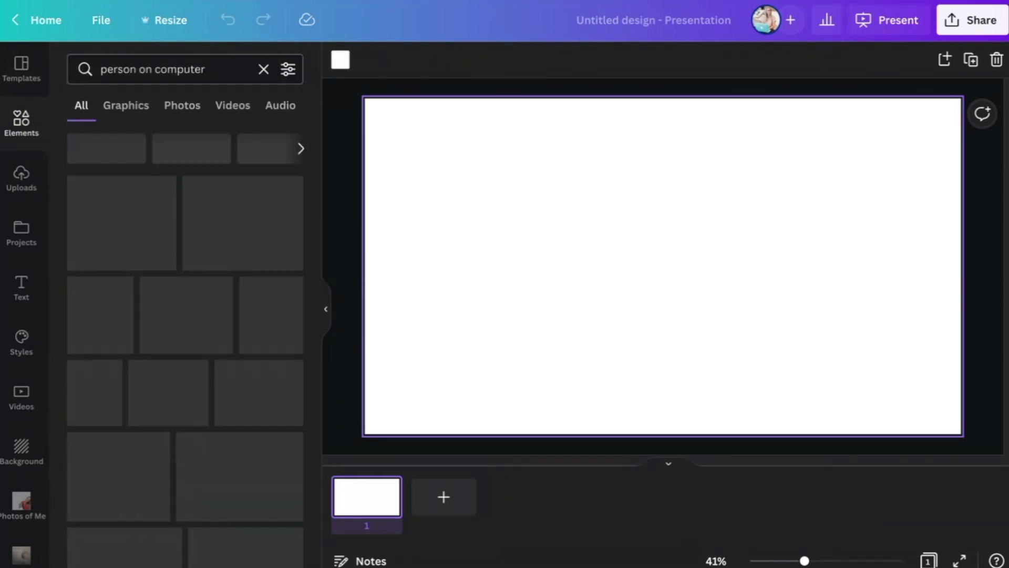
pyautogui.click(242, 109)
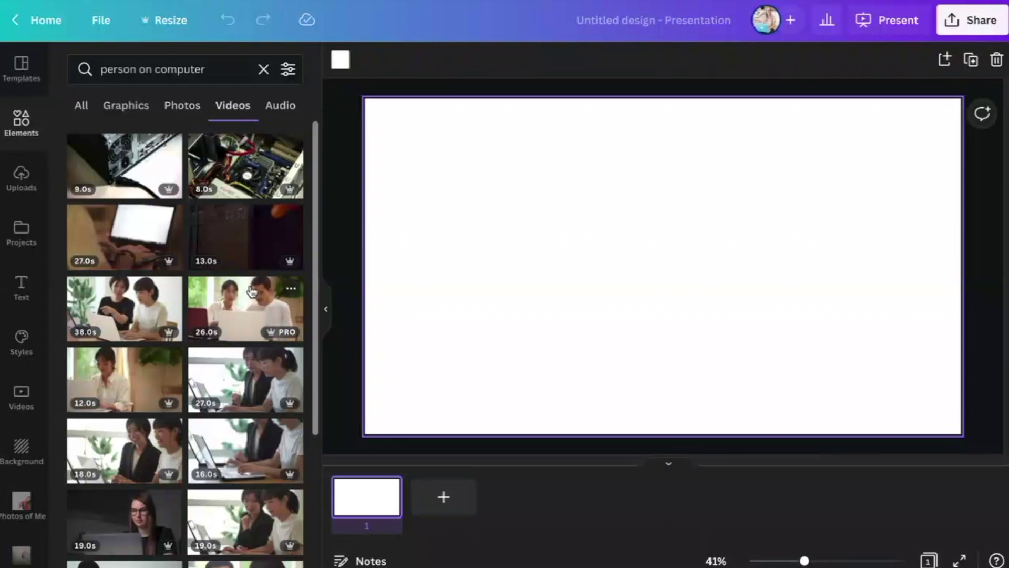
# Add the 24-second video of two women in black and white T-shirts working at laptops to the slide.
pyautogui.scroll(-3, 252, 289)
pyautogui.moveTo(234, 261)
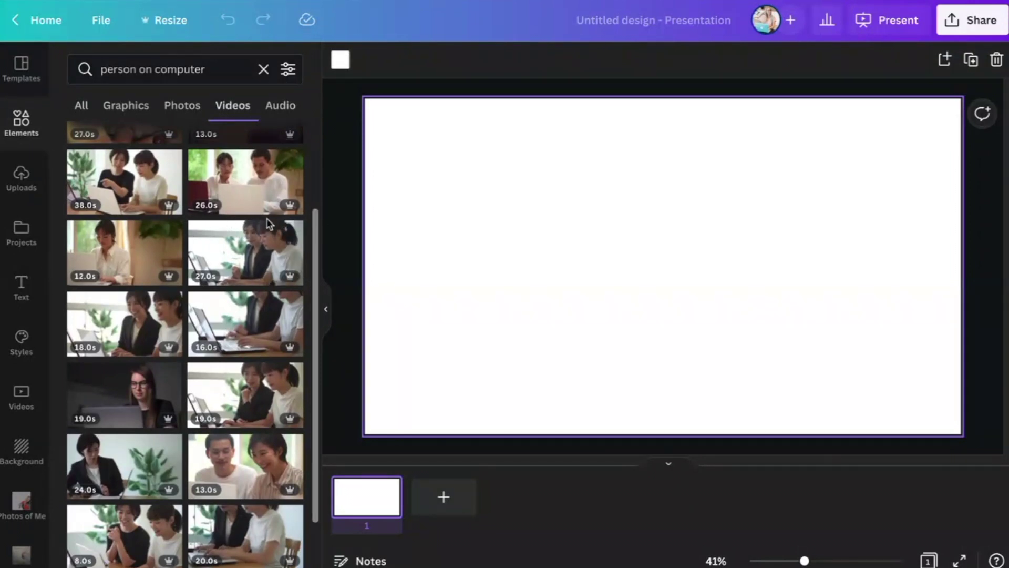
pyautogui.scroll(-10, 291, 267)
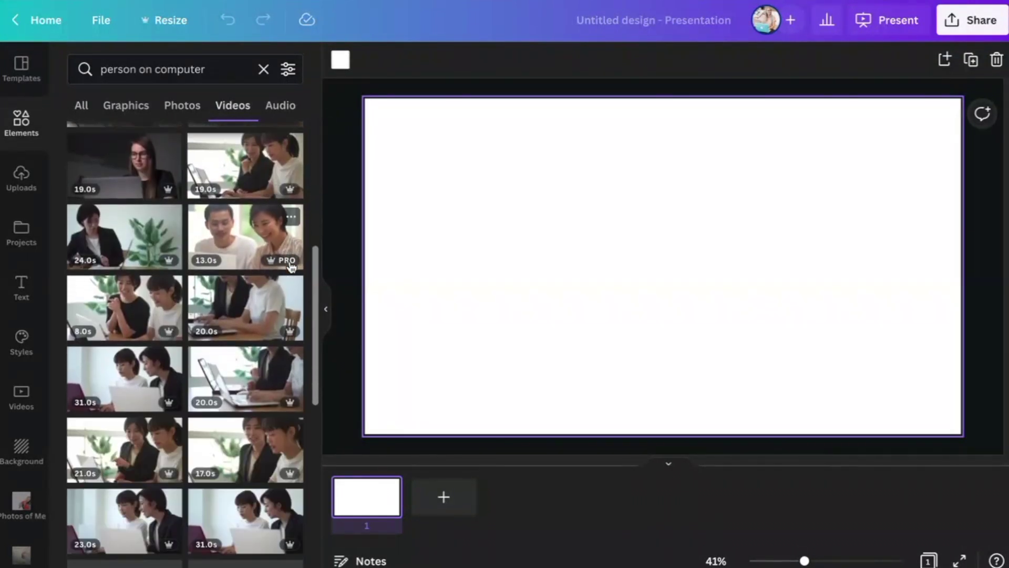
pyautogui.scroll(-6, 291, 267)
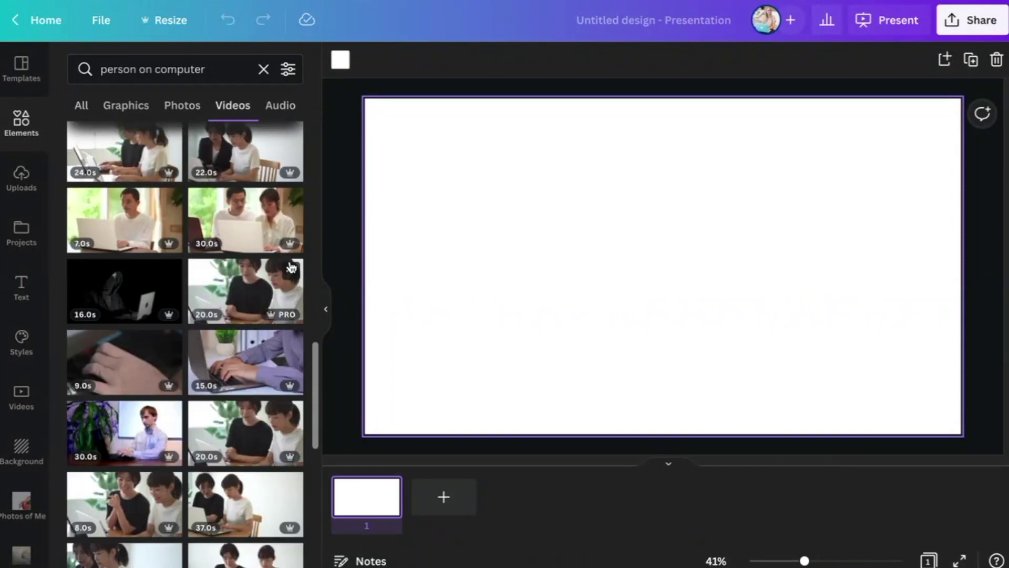
pyautogui.scroll(-4, 290, 267)
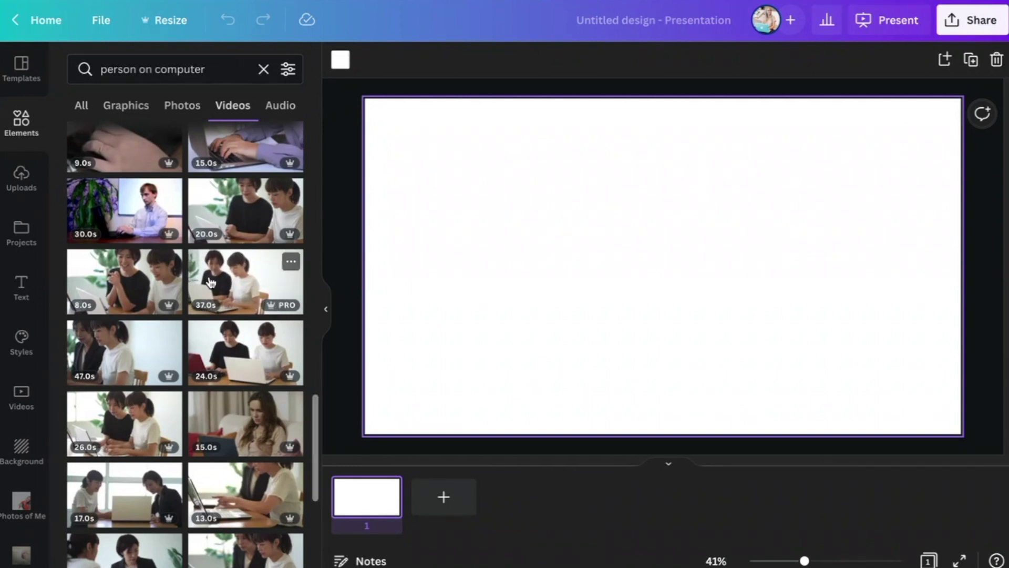
pyautogui.click(232, 352)
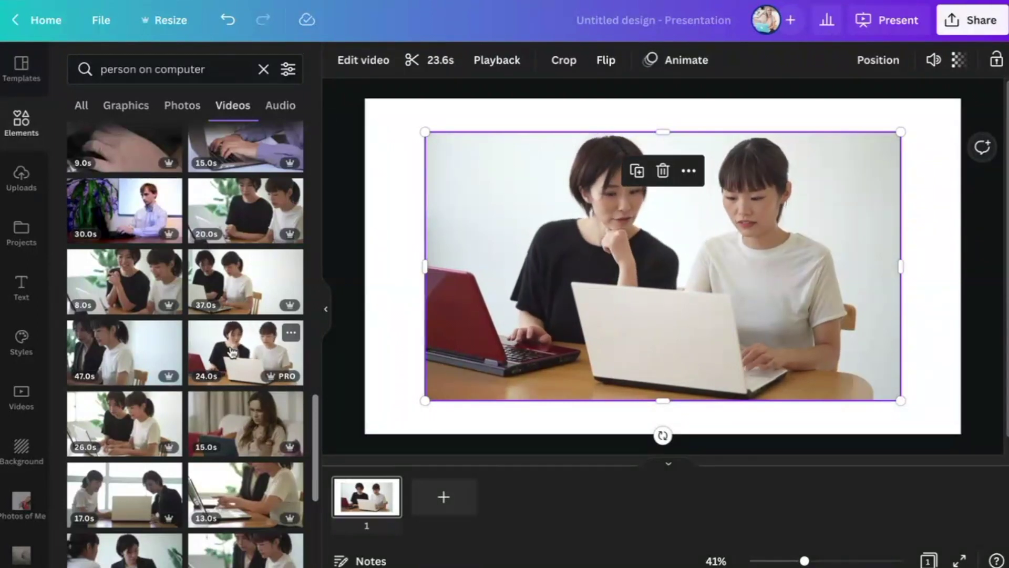
# Remove the background from the video of the two women and play the clip to check the cutout.
pyautogui.moveTo(466, 260)
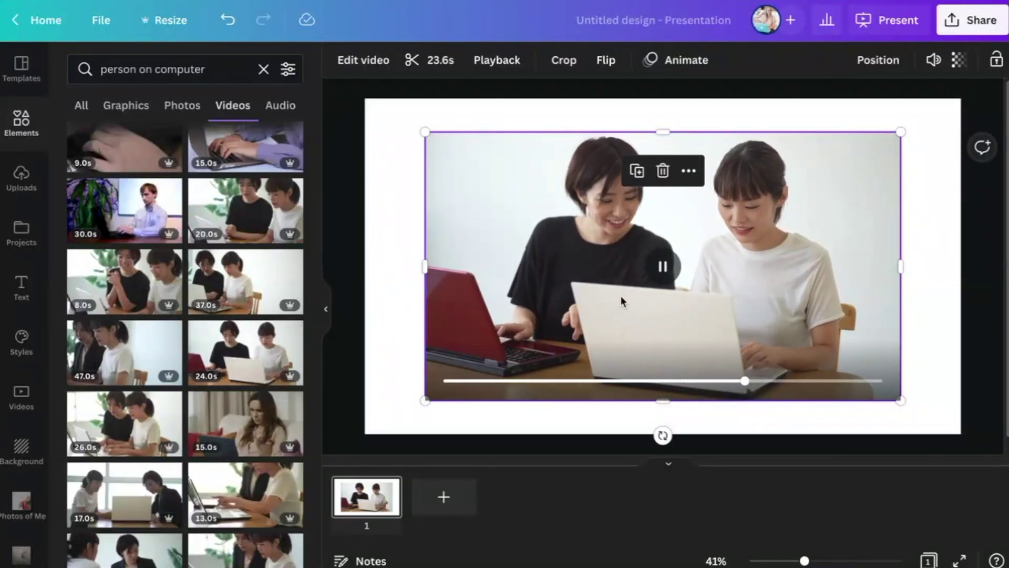
pyautogui.click(361, 60)
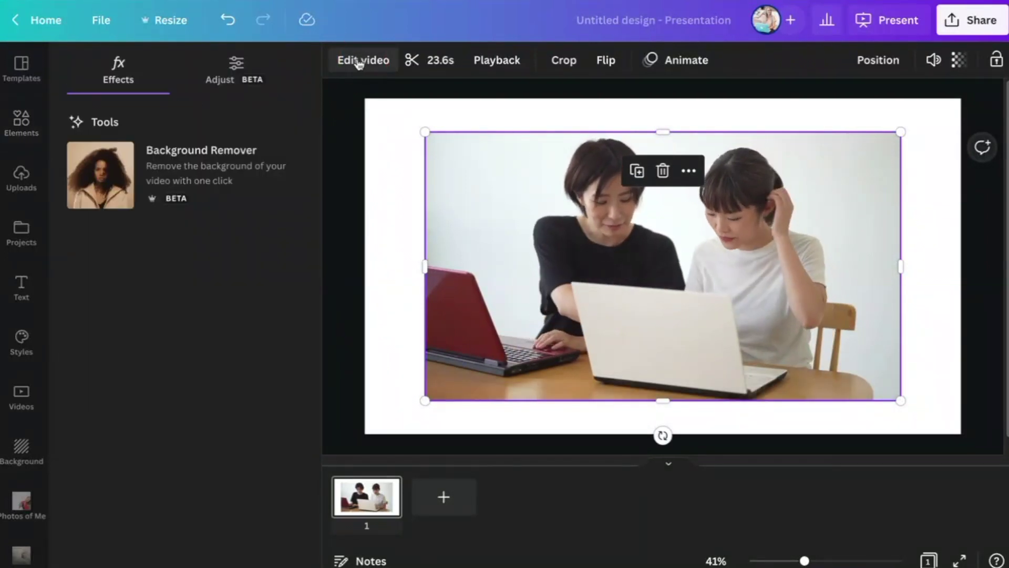
pyautogui.click(180, 168)
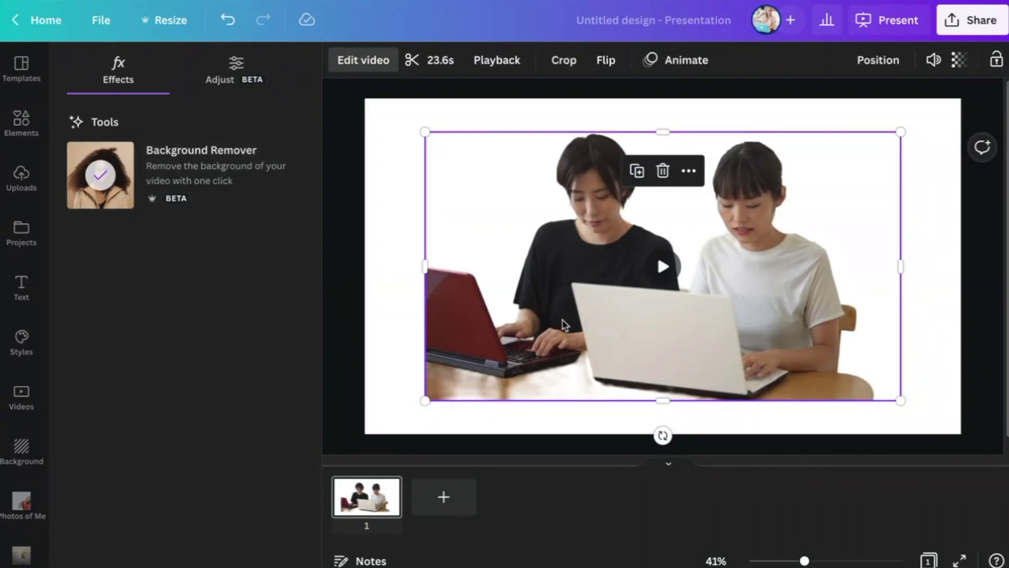
pyautogui.click(663, 268)
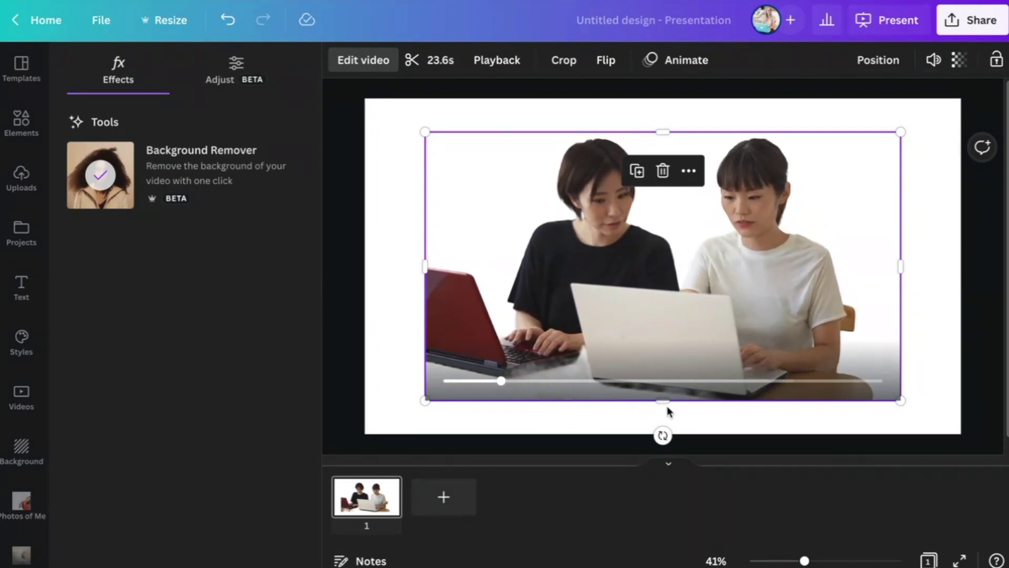
# Crop the lower edge of the video, align it to the slide's bottom-left corner, and shrink it to about half the slide width.
pyautogui.moveTo(663, 401); pyautogui.dragTo(660, 353)
pyautogui.moveTo(748, 270); pyautogui.dragTo(690, 354)
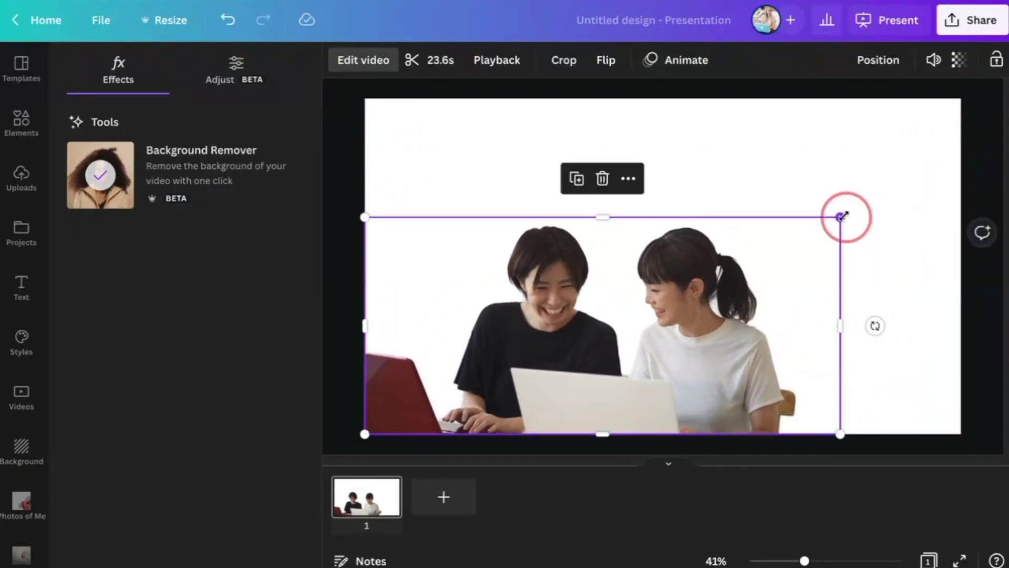
pyautogui.moveTo(841, 216); pyautogui.dragTo(658, 230)
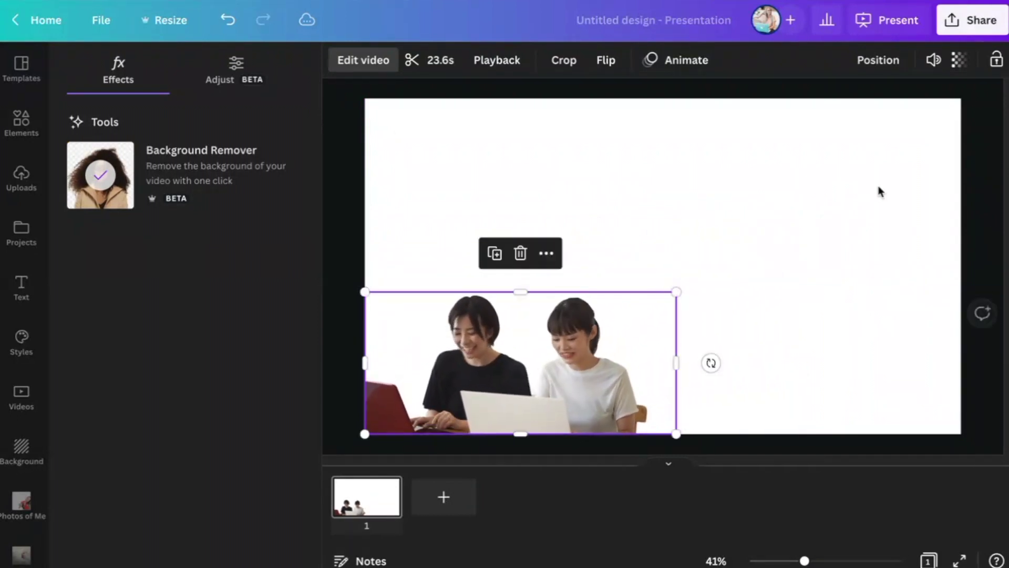
pyautogui.press('Escape')
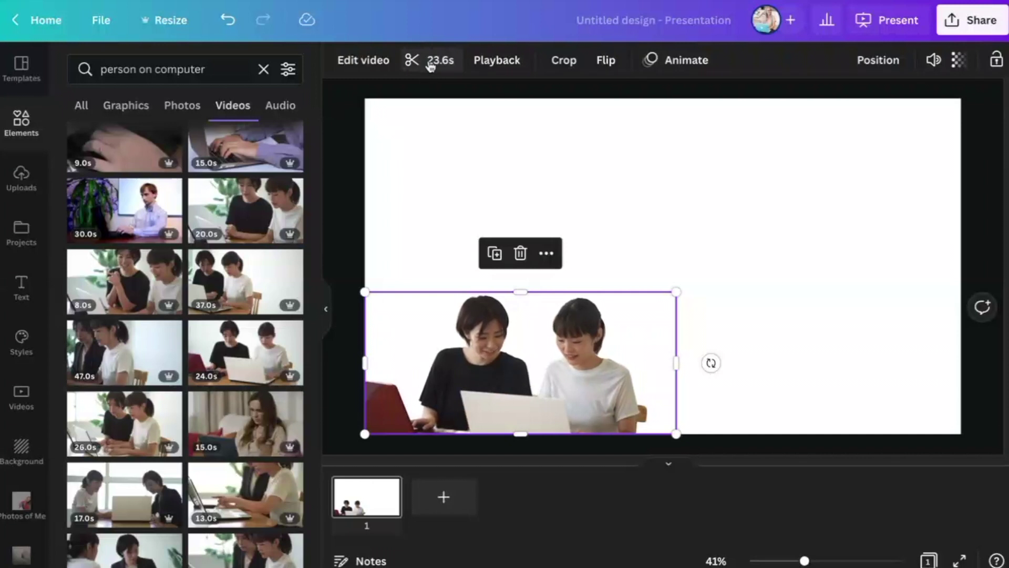
# Trim the end of the video to a length of 19.7 seconds and set it to loop forever in the presentation.
pyautogui.click(441, 62)
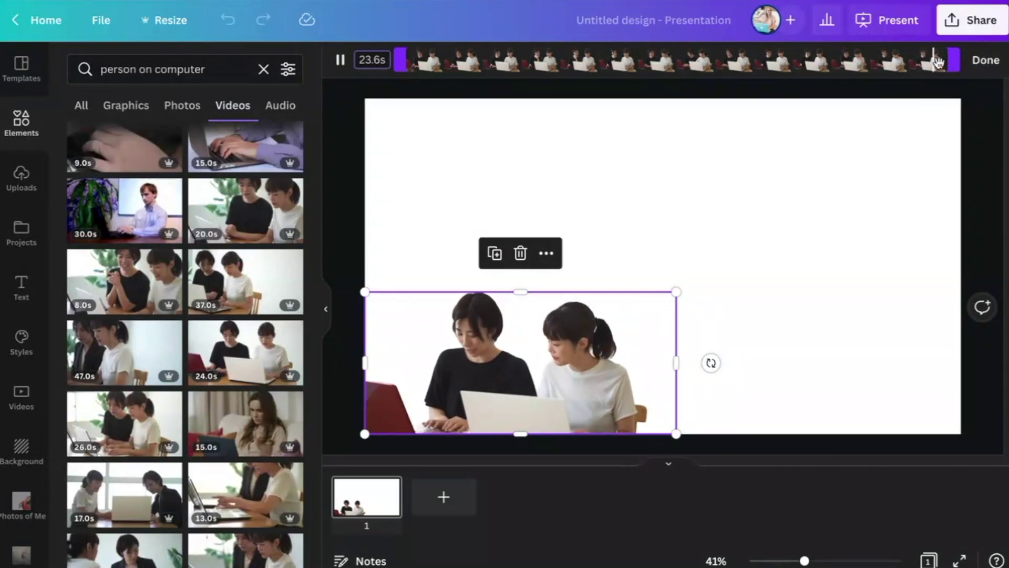
pyautogui.moveTo(953, 62); pyautogui.dragTo(863, 61)
pyautogui.click(982, 61)
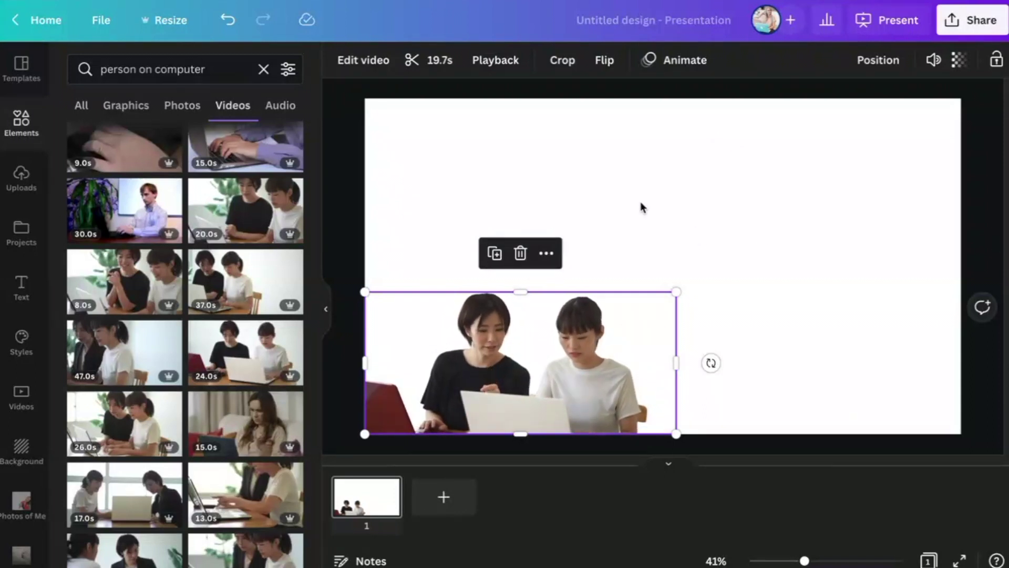
pyautogui.click(499, 62)
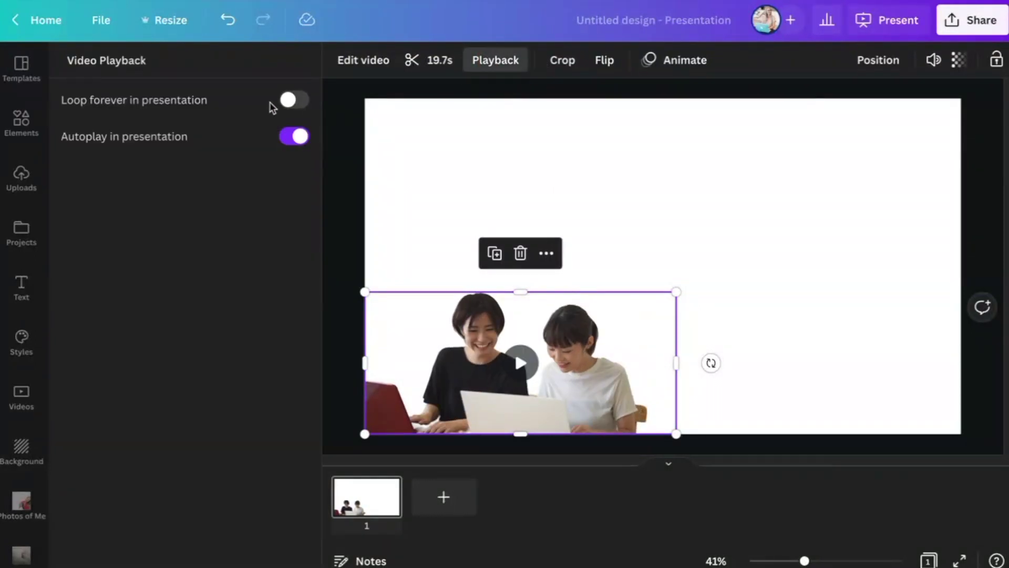
pyautogui.click(293, 100)
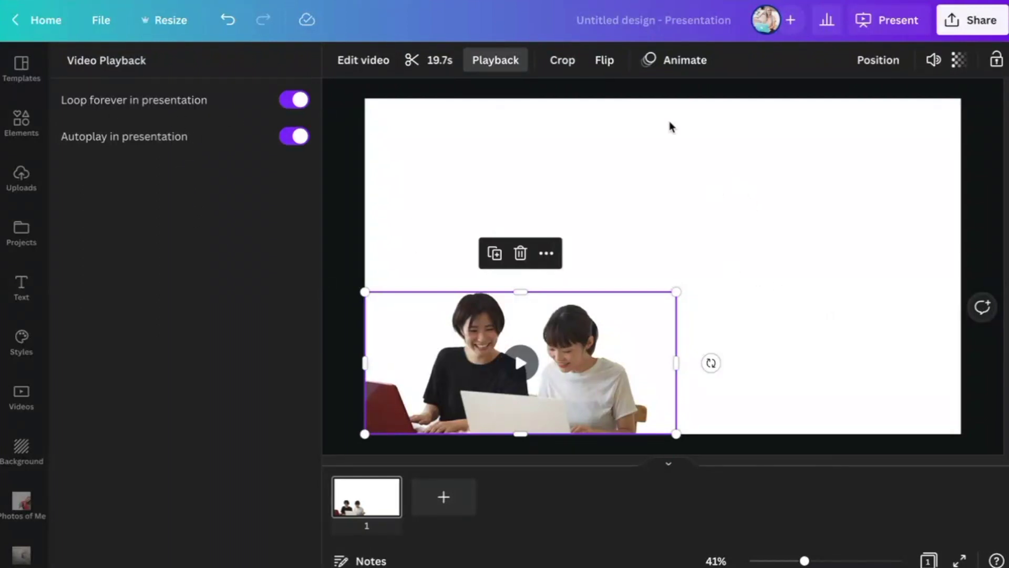
# Adjust the video's image settings to contrast 8, brightness 9 and vibrance 12.
pyautogui.click(378, 67)
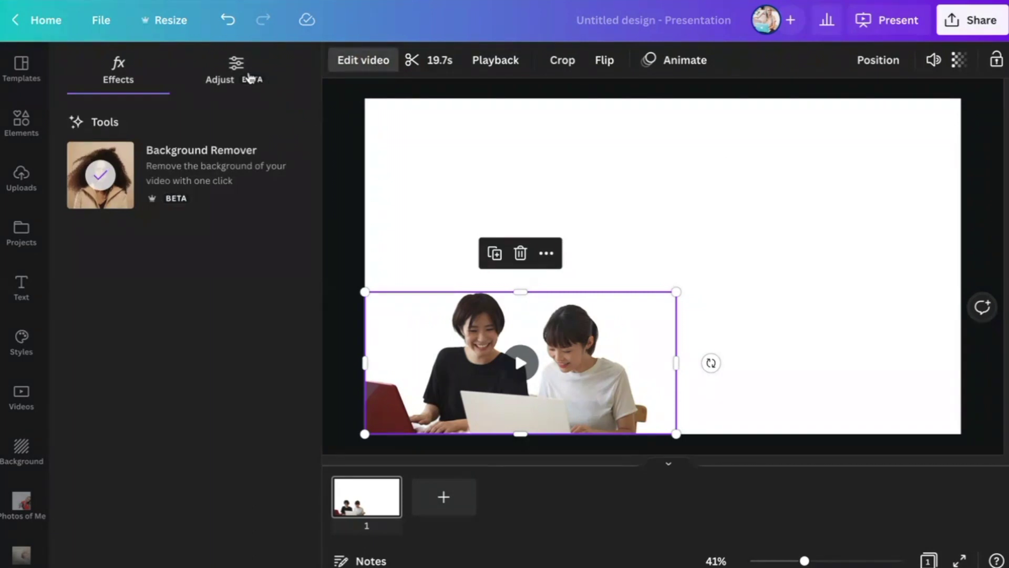
pyautogui.click(245, 74)
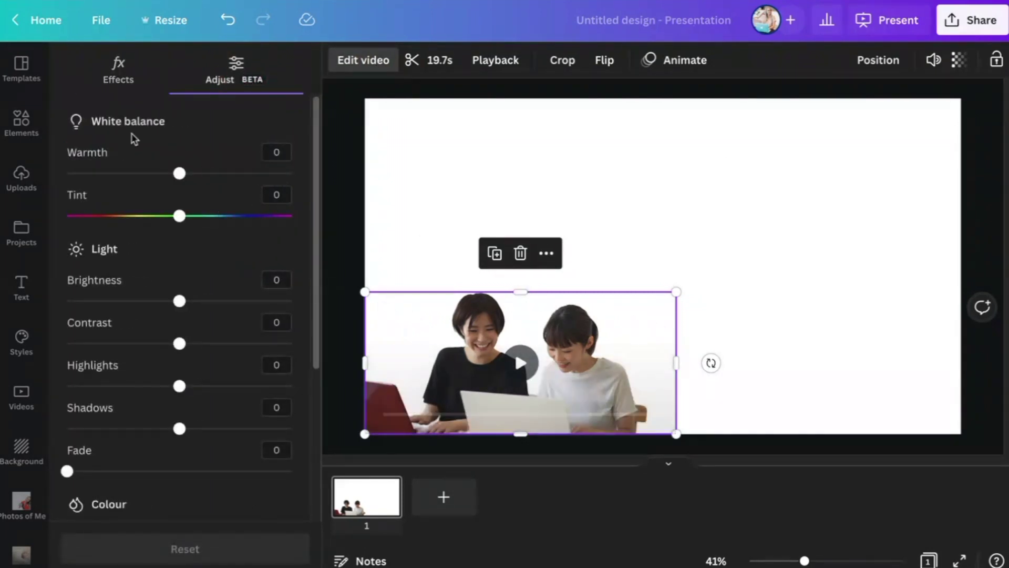
pyautogui.moveTo(181, 345); pyautogui.dragTo(188, 343)
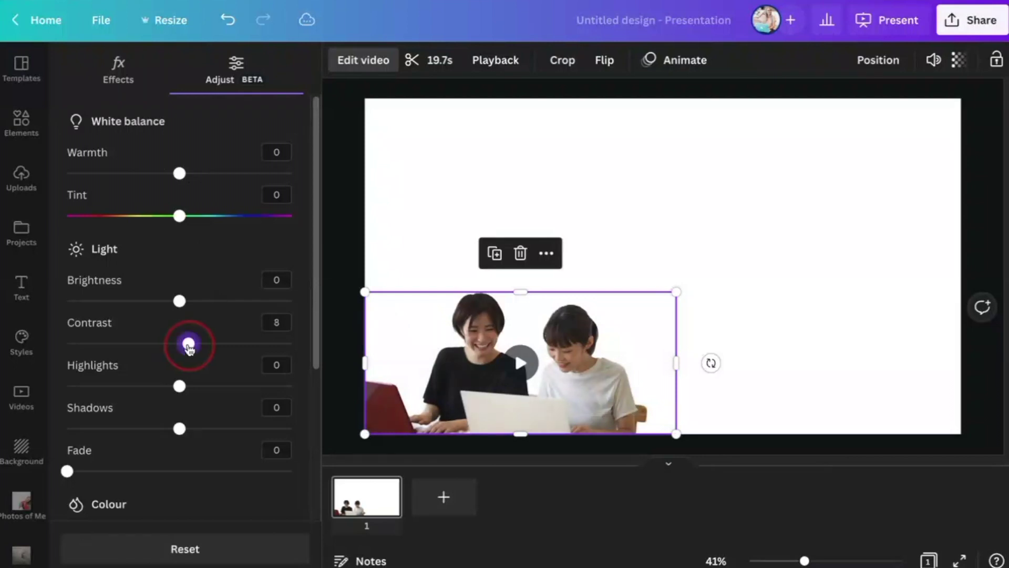
pyautogui.moveTo(179, 301)
pyautogui.mouseDown()
pyautogui.moveTo(200, 301)
pyautogui.moveTo(189, 300)
pyautogui.mouseUp()
pyautogui.scroll(-3, 151, 250)
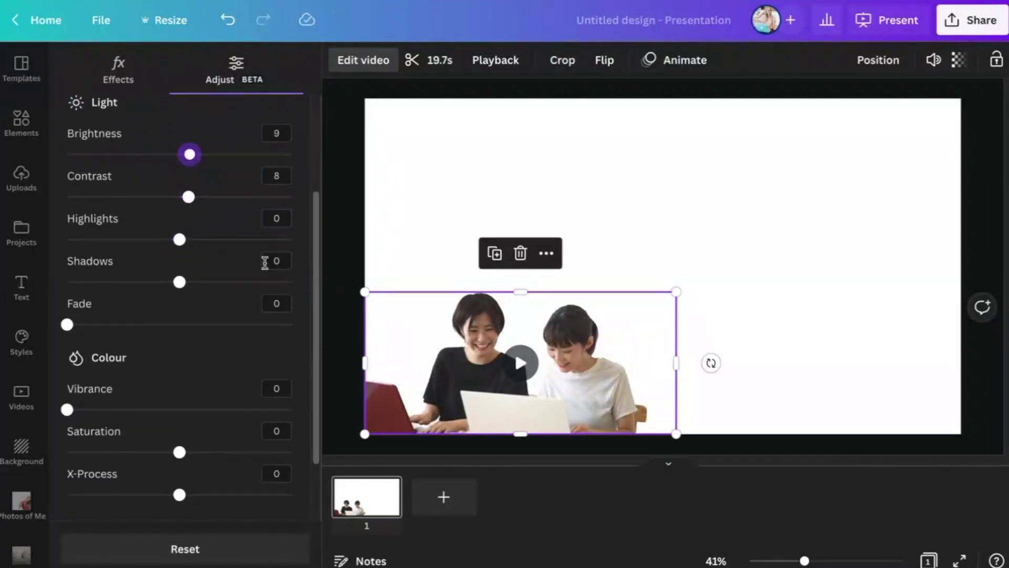
pyautogui.moveTo(66, 412); pyautogui.dragTo(94, 411)
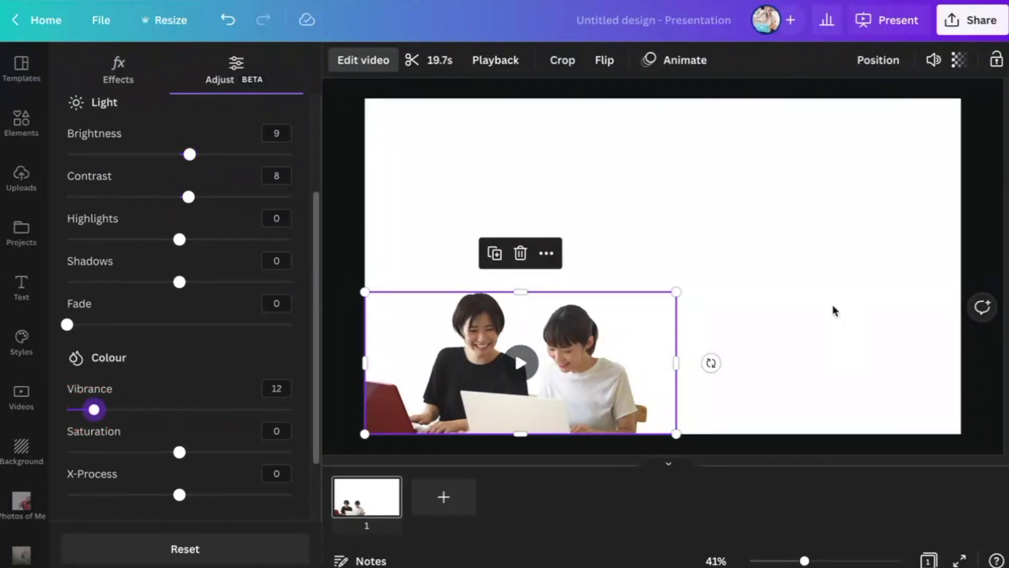
# Add a second page and apply the Agenda layout with five numbered points beside the heading.
pyautogui.click(447, 494)
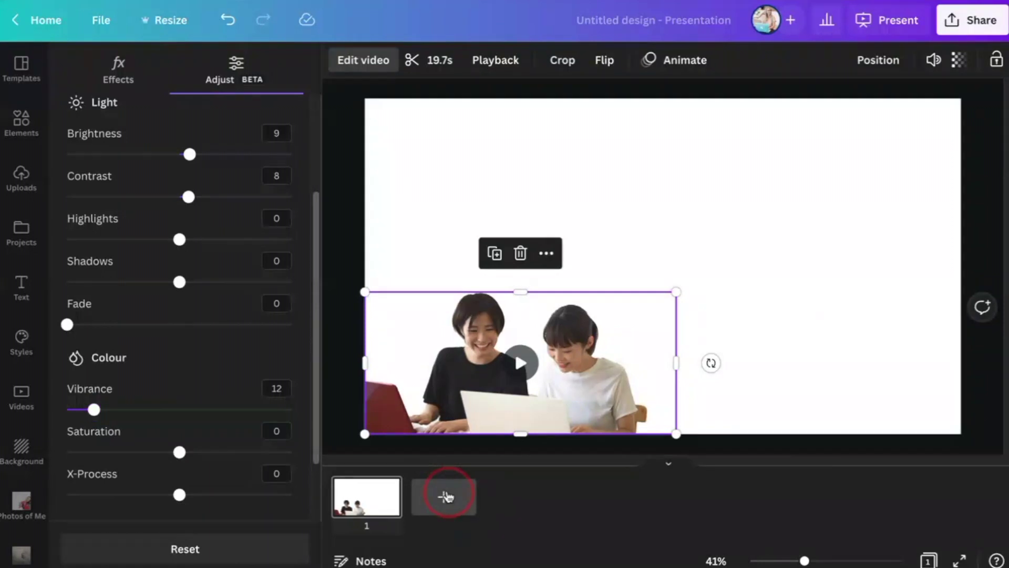
pyautogui.click(30, 66)
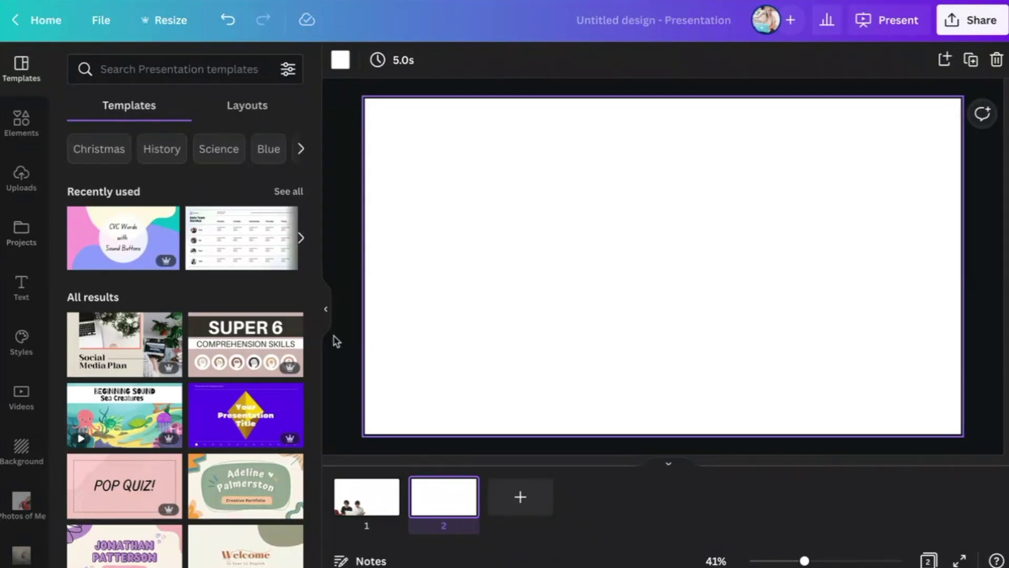
pyautogui.click(243, 109)
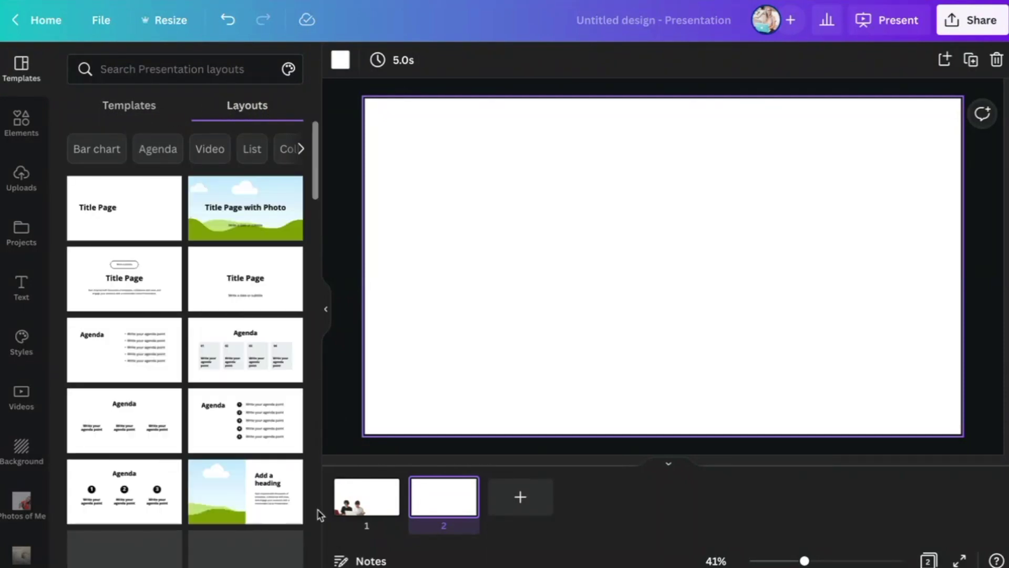
pyautogui.click(241, 428)
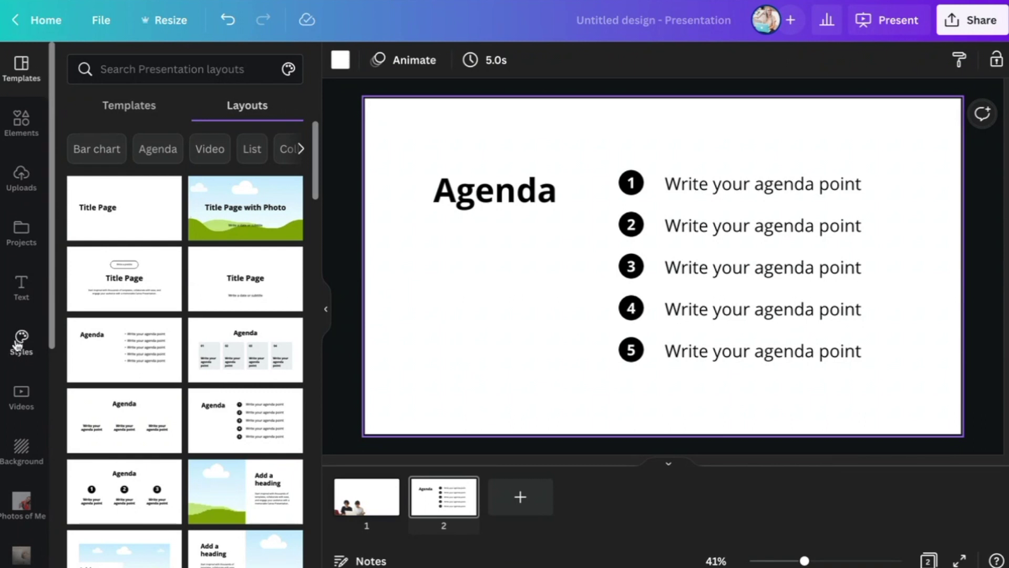
# Apply the brand kit's Shrikhand and Mont Bold font pairing to the Agenda page.
pyautogui.scroll(-5, 10, 347)
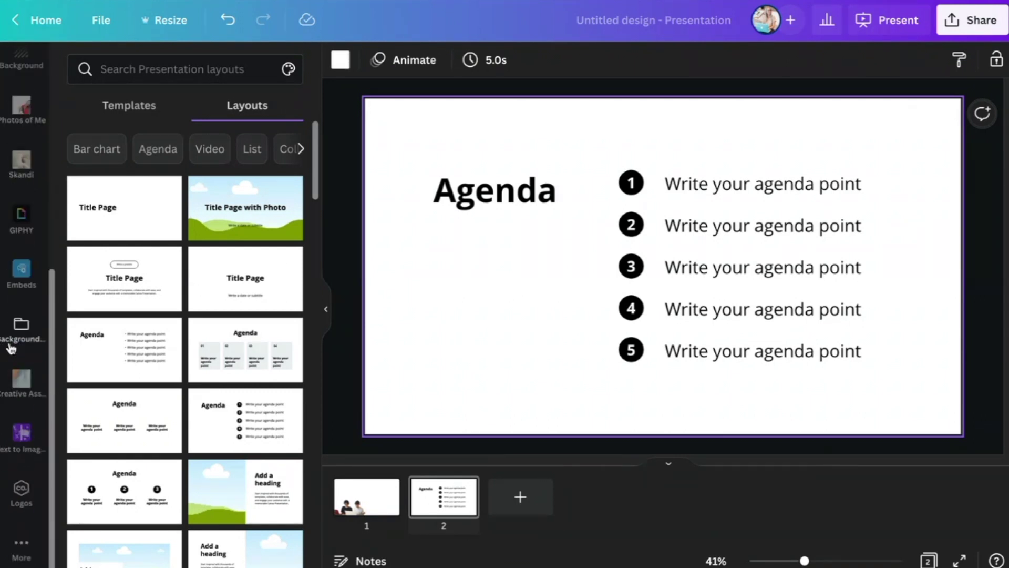
pyautogui.click(24, 547)
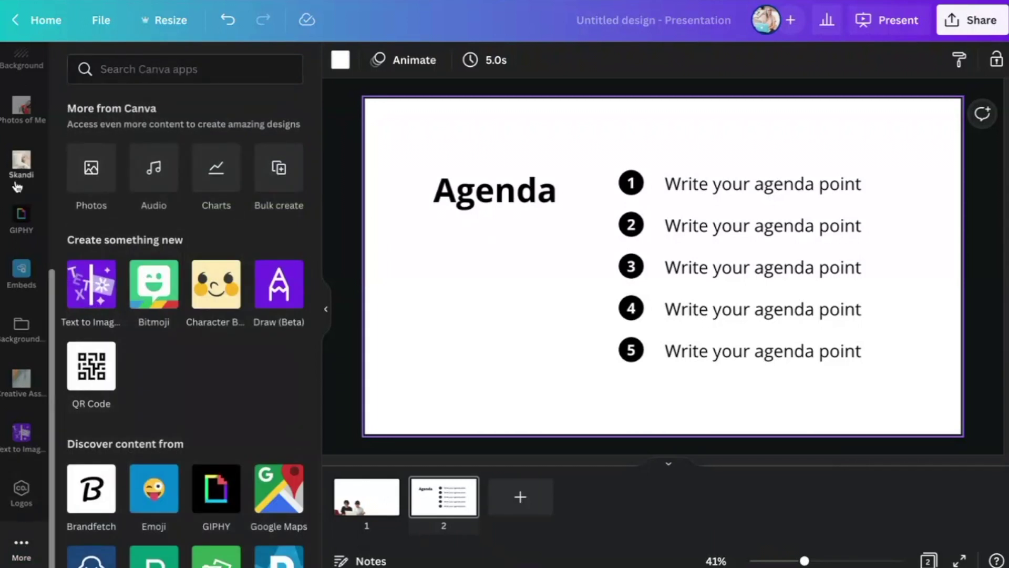
pyautogui.scroll(5, 17, 186)
pyautogui.click(24, 339)
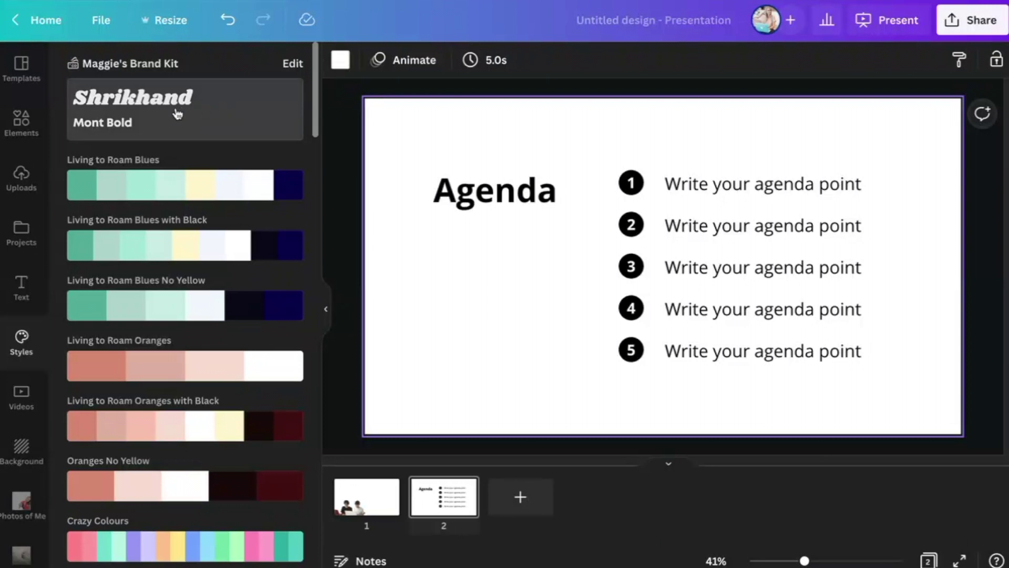
pyautogui.click(210, 114)
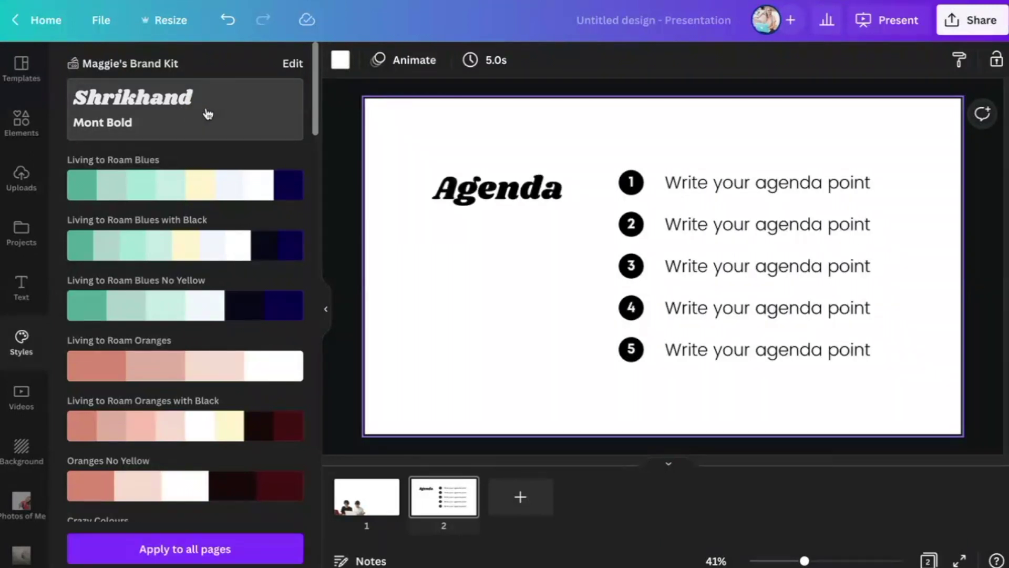
# Apply the Living to Roam Blues palette and shuffle it to a pale mint background with a green heading and navy points.
pyautogui.click(153, 192)
pyautogui.click(190, 190)
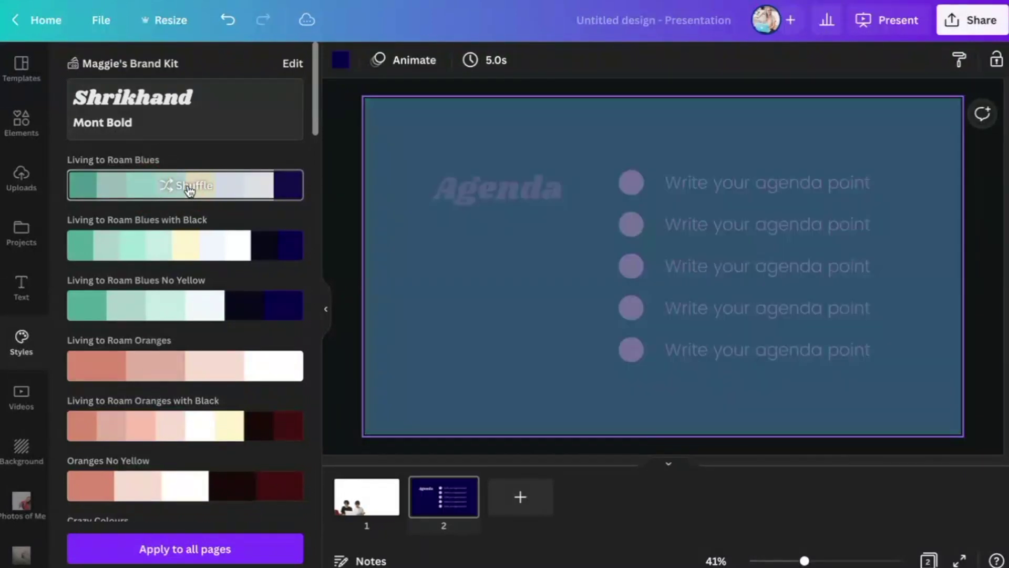
pyautogui.click(189, 191)
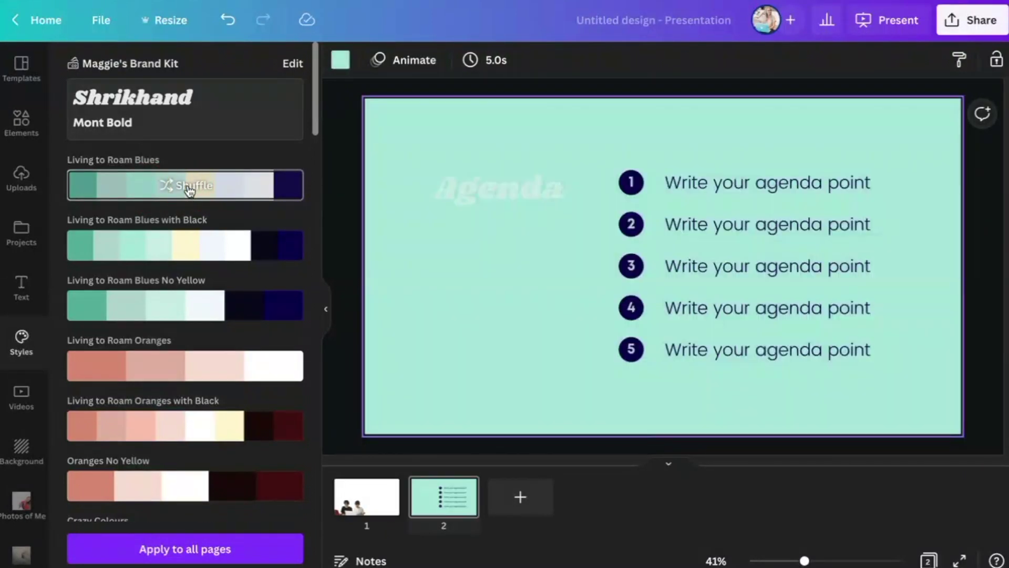
pyautogui.click(189, 190)
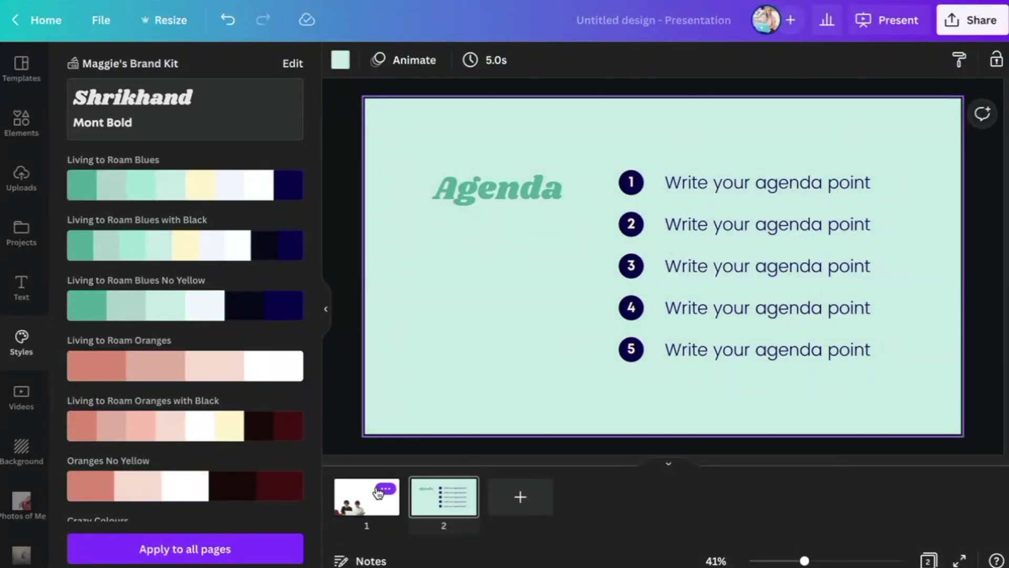
# Copy the video from page 1 onto the Agenda page in the same position, and delete the original video page.
pyautogui.click(363, 497)
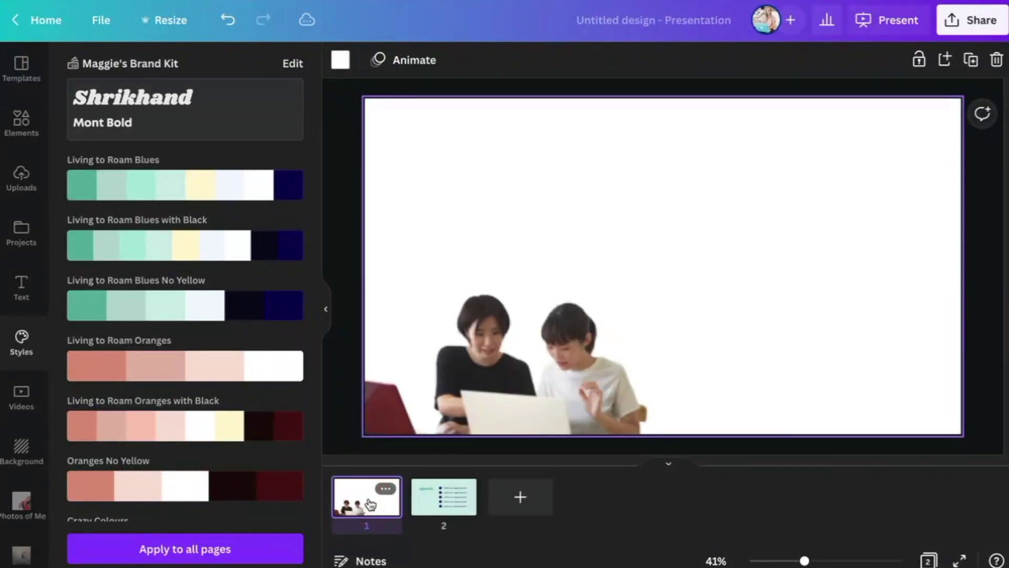
pyautogui.click(561, 373)
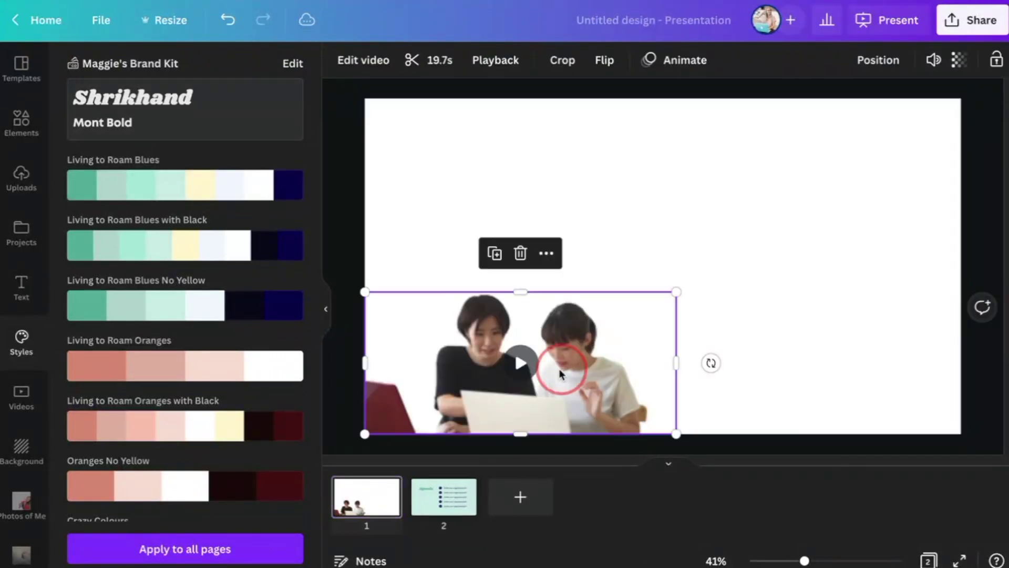
pyautogui.click(423, 509)
pyautogui.hotkey('ctrl', 'v')
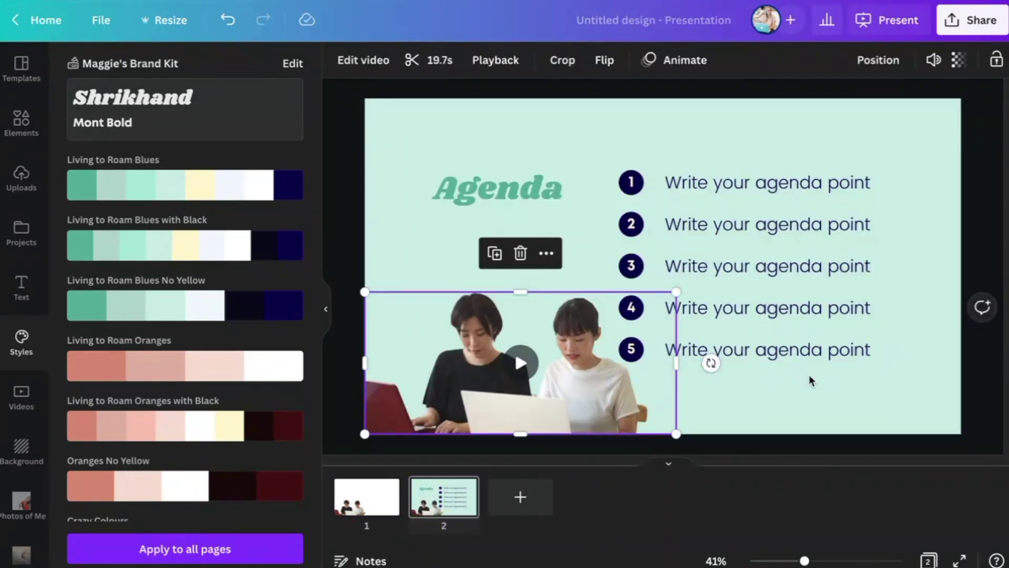
pyautogui.click(809, 382)
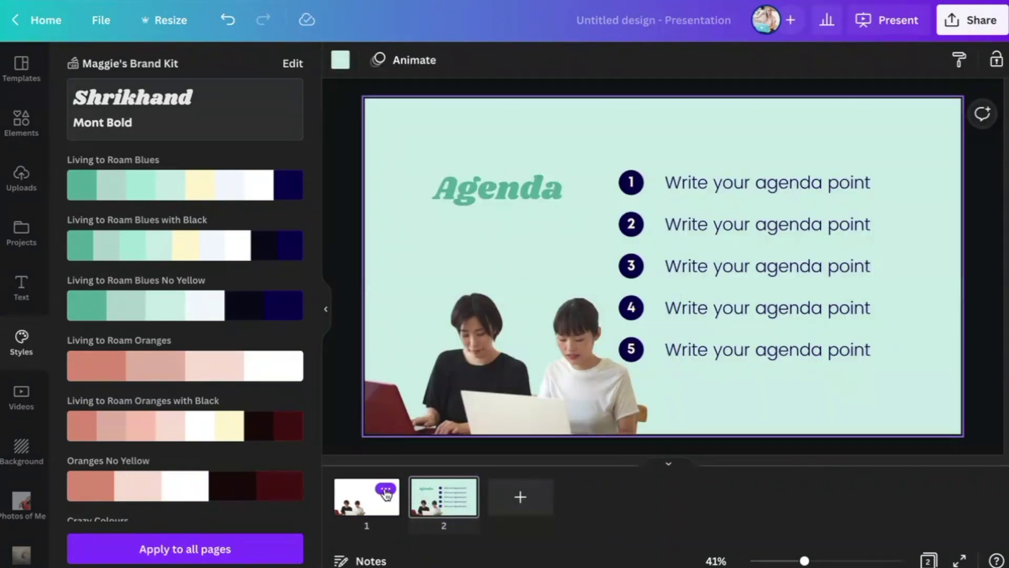
pyautogui.click(386, 490)
pyautogui.click(466, 273)
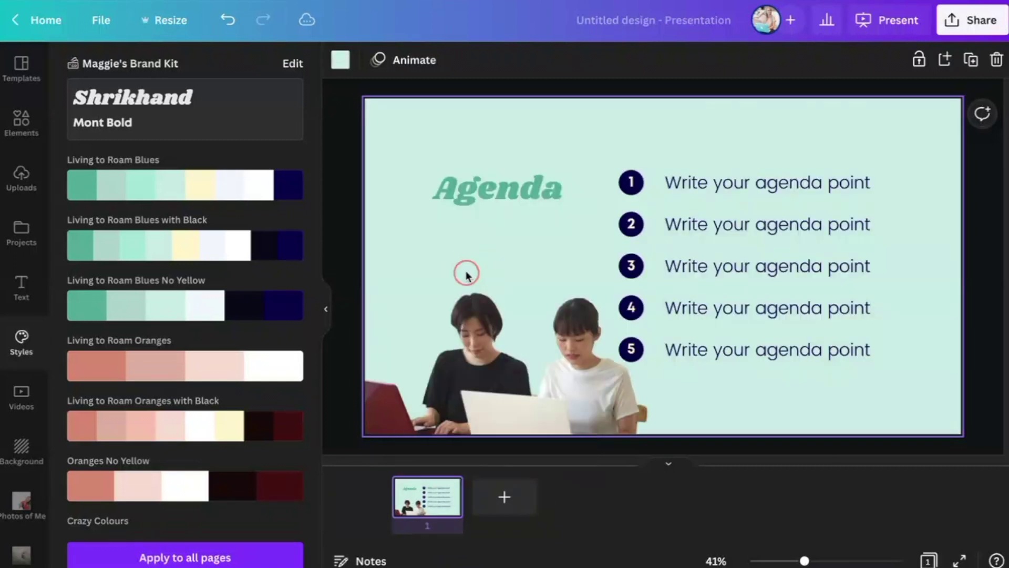
# Present the Agenda page using the Standard presentation type.
pyautogui.click(884, 28)
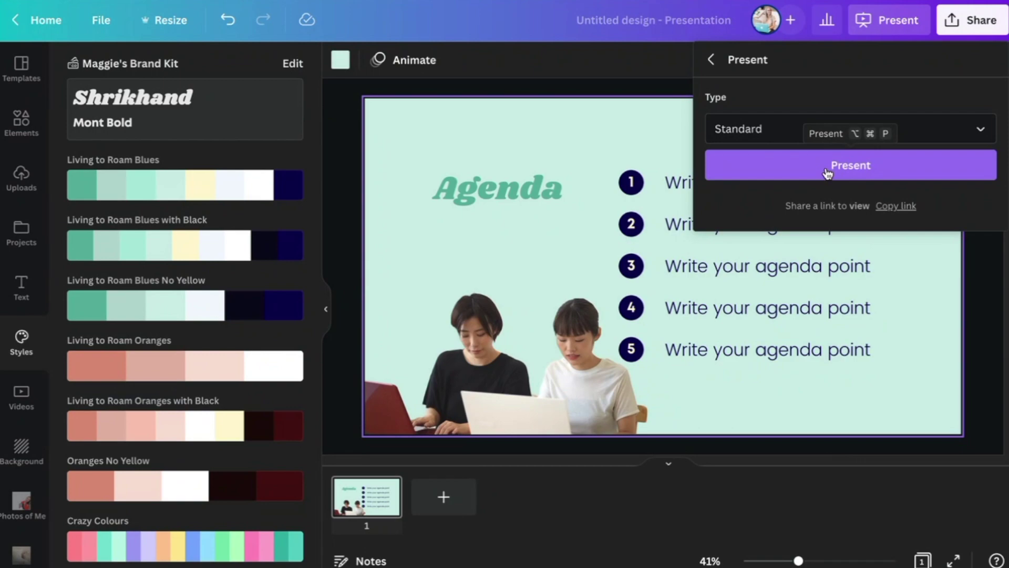
pyautogui.click(828, 169)
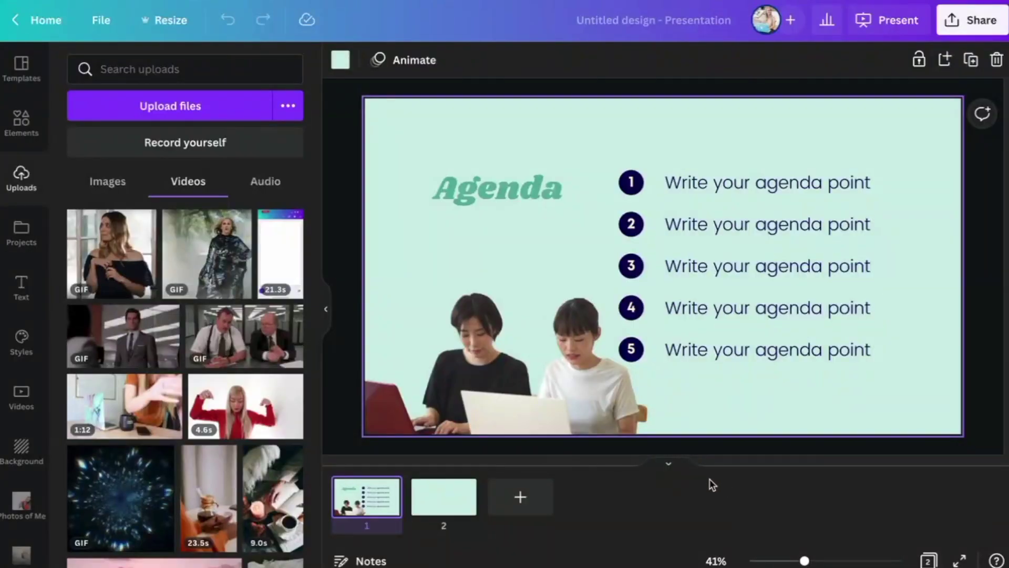
# Add the uploaded 4.6-second video of the woman in red to page 2 and remove its background.
pyautogui.click(438, 503)
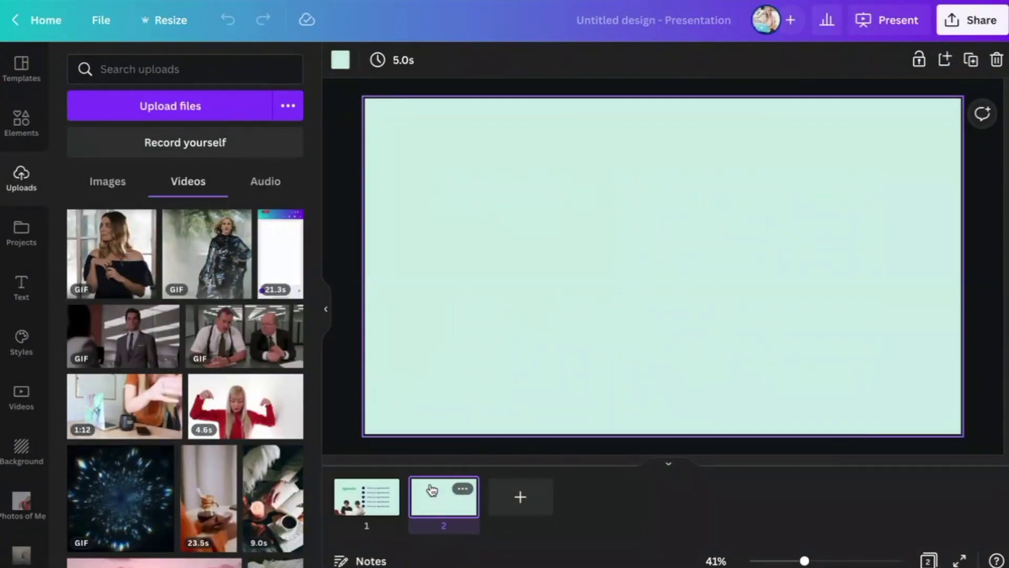
pyautogui.click(243, 408)
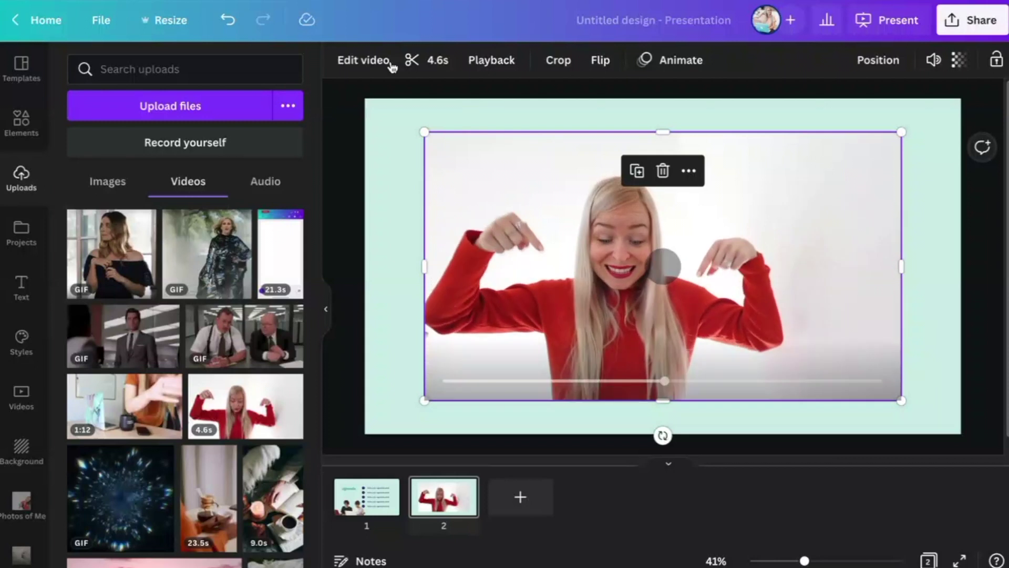
pyautogui.click(361, 60)
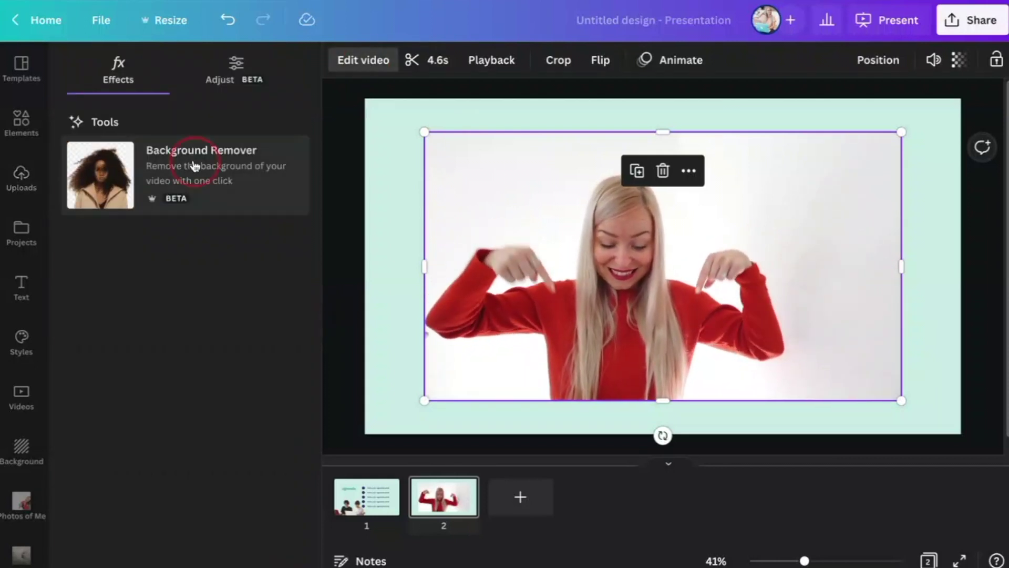
pyautogui.click(194, 166)
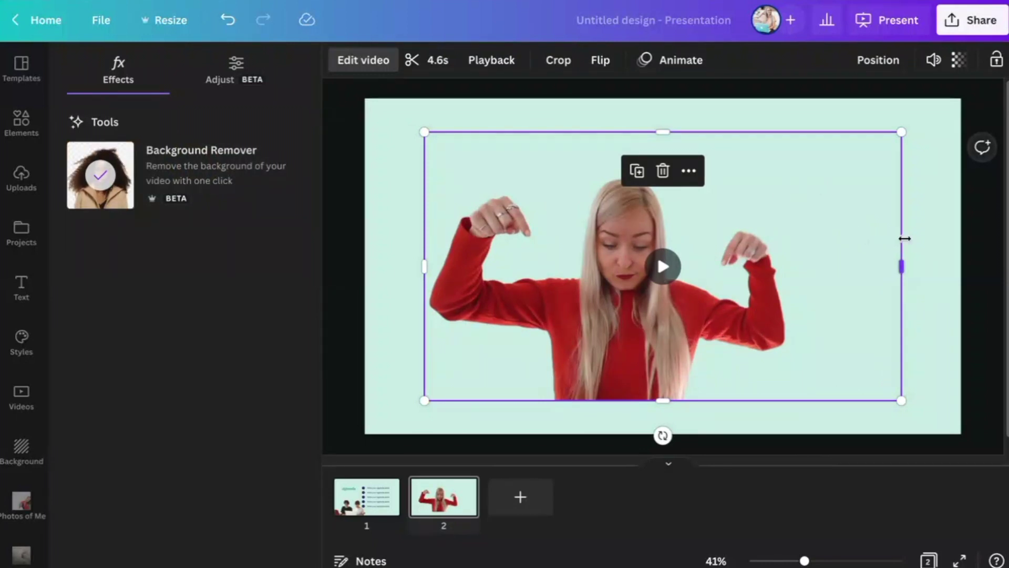
# Crop the video's empty right side, fit it centred on the slide's lower edge, and check its playback settings.
pyautogui.moveTo(901, 239); pyautogui.dragTo(828, 238)
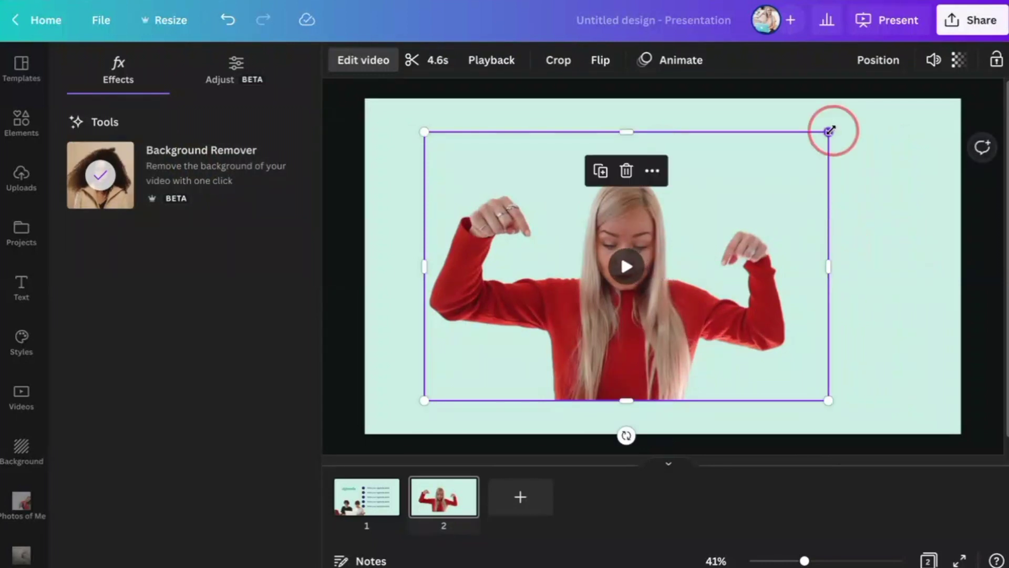
pyautogui.moveTo(830, 130); pyautogui.dragTo(789, 165)
pyautogui.moveTo(725, 216); pyautogui.dragTo(752, 246)
pyautogui.moveTo(806, 198); pyautogui.dragTo(910, 128)
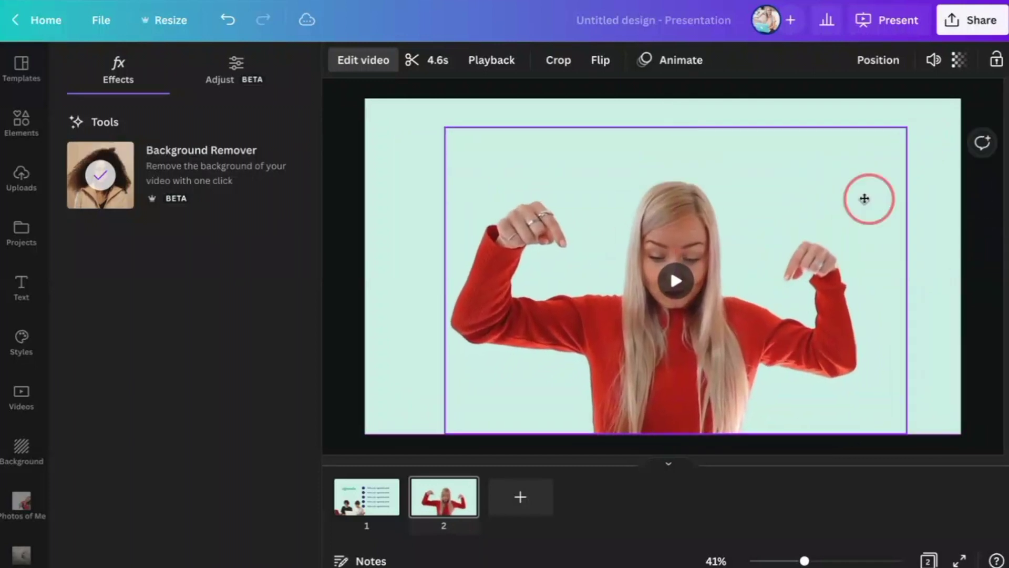
pyautogui.moveTo(865, 198); pyautogui.dragTo(852, 198)
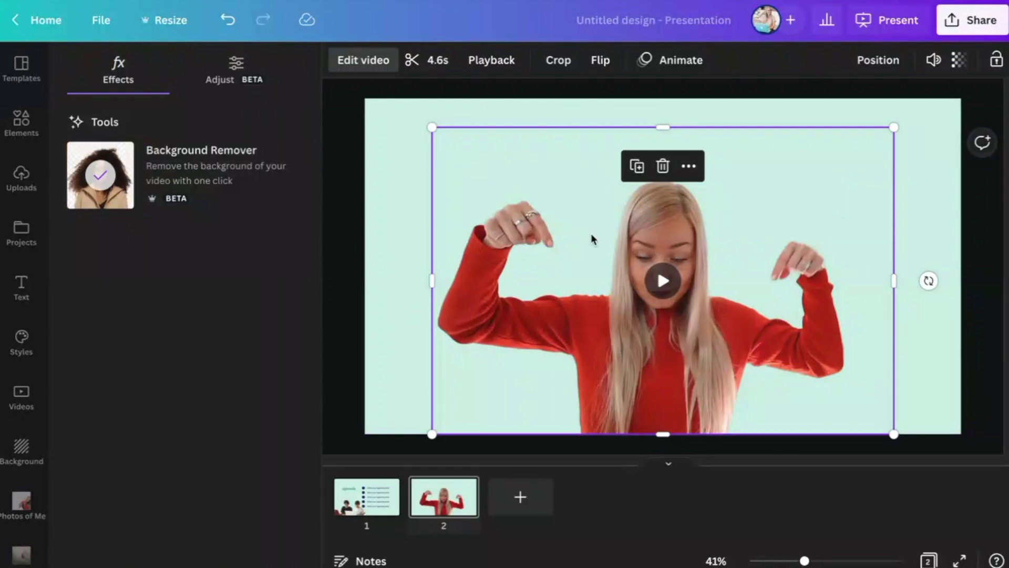
pyautogui.click(494, 67)
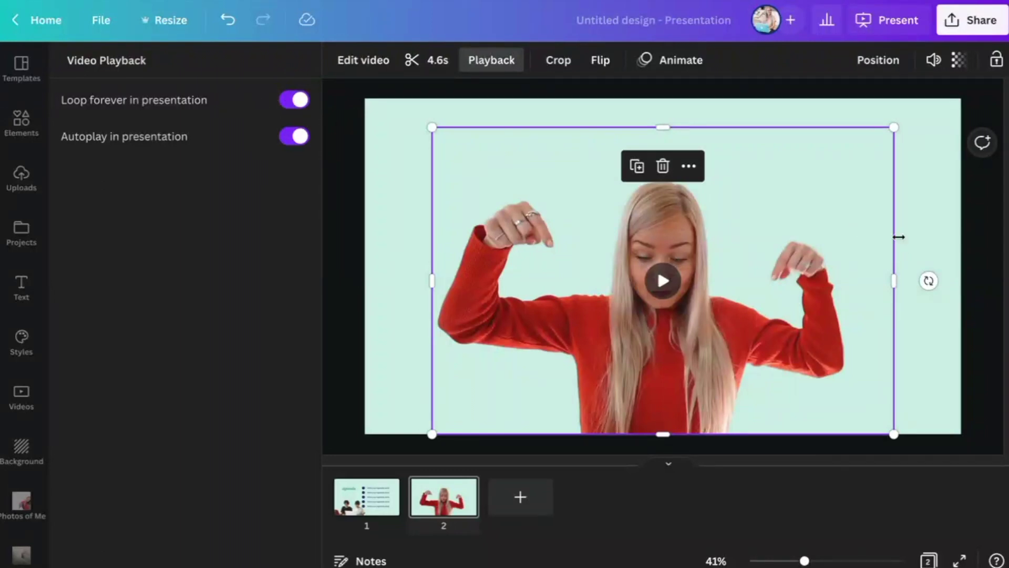
# Search the elements for "search bar" and add the white rounded bar with the magnifier on a grey end.
pyautogui.click(11, 129)
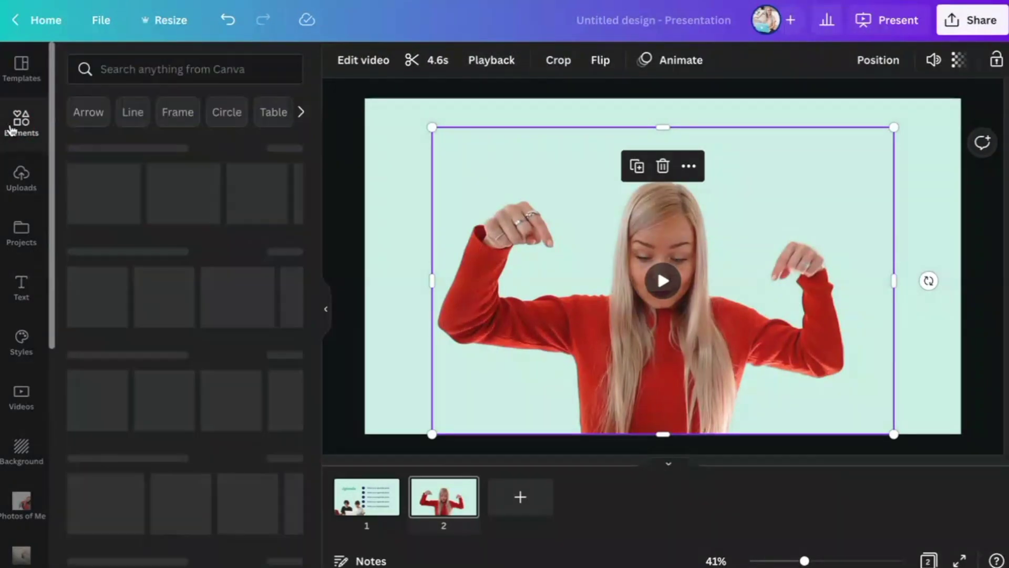
pyautogui.click(138, 67)
pyautogui.write('search bar')
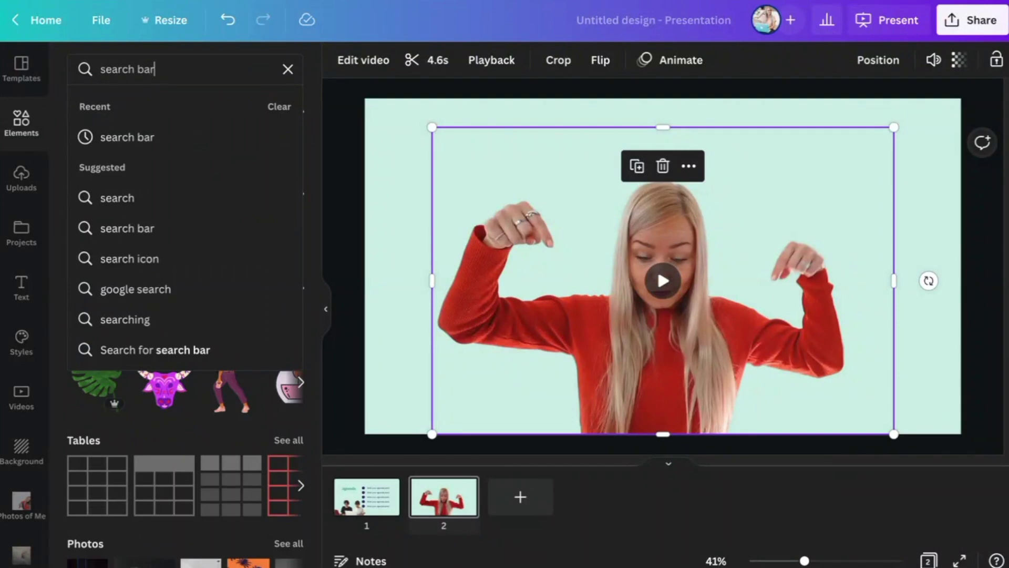
pyautogui.press('Return')
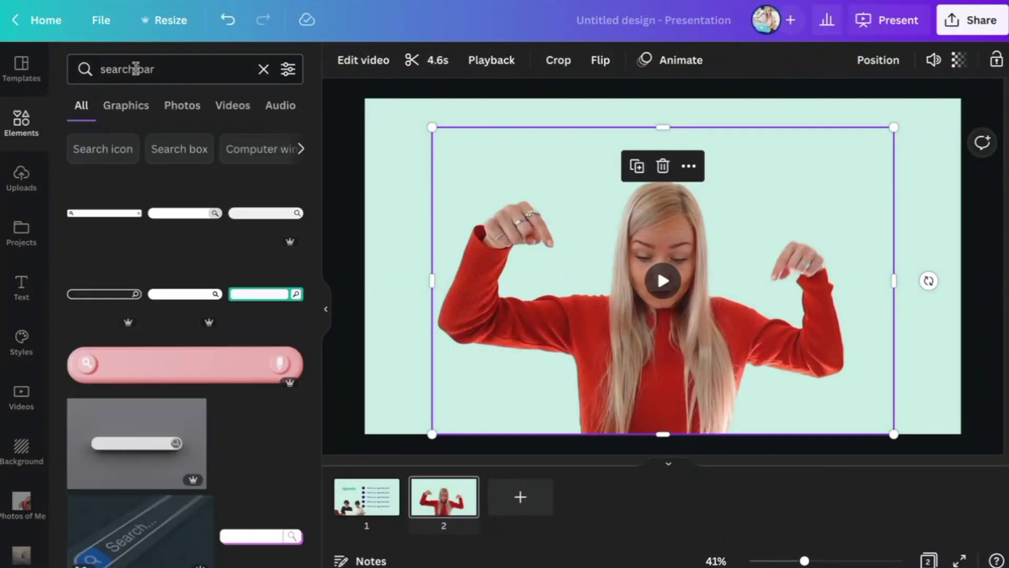
pyautogui.click(184, 210)
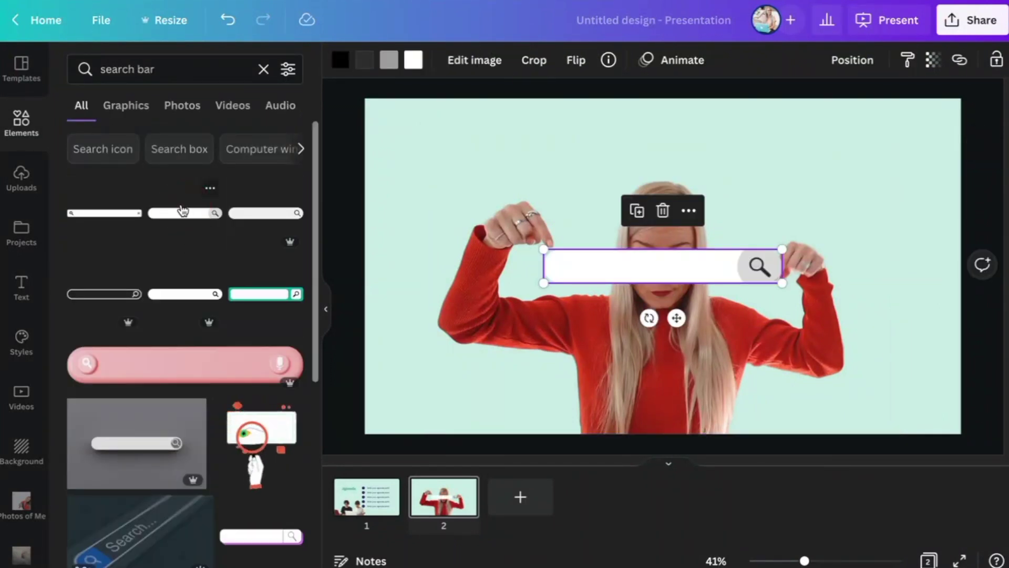
# Add a brand-styled subheading text box and place it above the woman's head.
pyautogui.click(21, 290)
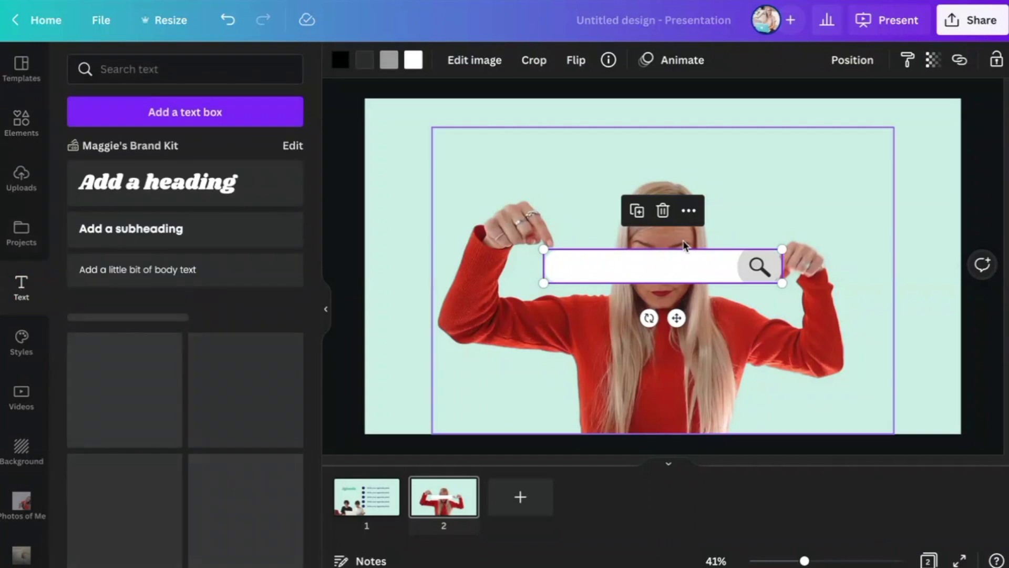
pyautogui.click(200, 239)
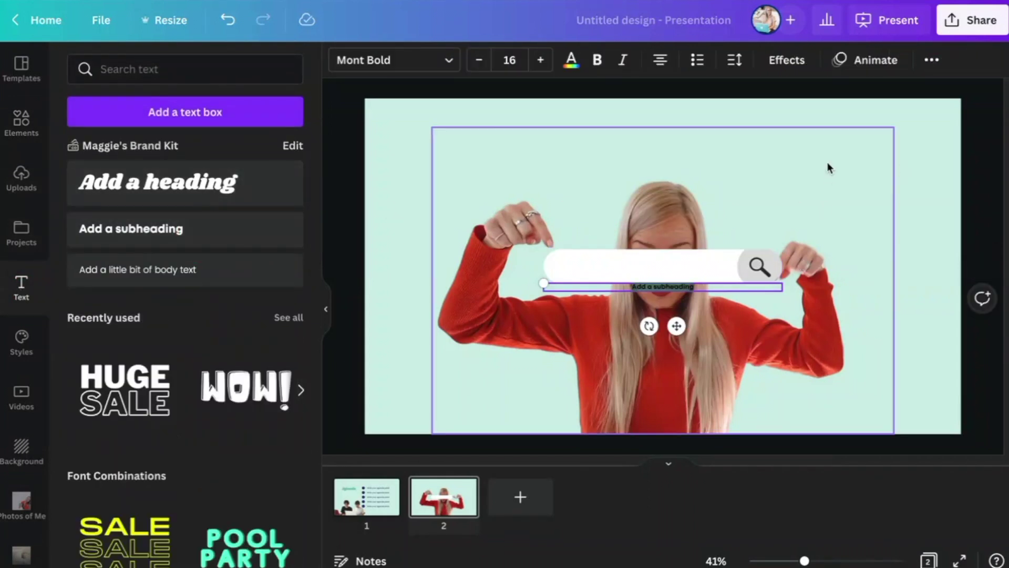
pyautogui.click(657, 266)
pyautogui.click(716, 286)
# Enlarge the search bar across the woman's chest and shift the video slightly right so both hands point at the bar.
pyautogui.moveTo(716, 286); pyautogui.dragTo(599, 347)
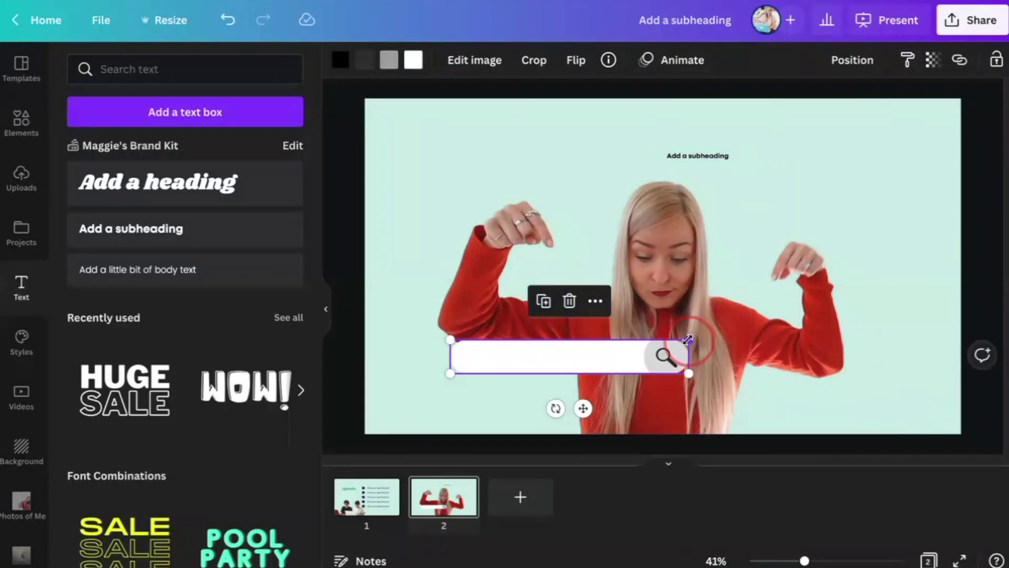
pyautogui.moveTo(688, 339); pyautogui.dragTo(839, 334)
pyautogui.moveTo(733, 268); pyautogui.dragTo(739, 252)
# Place the subheading inside the search bar, scale it to span up to the magnifier, and left-align its text.
pyautogui.moveTo(734, 158); pyautogui.dragTo(617, 352)
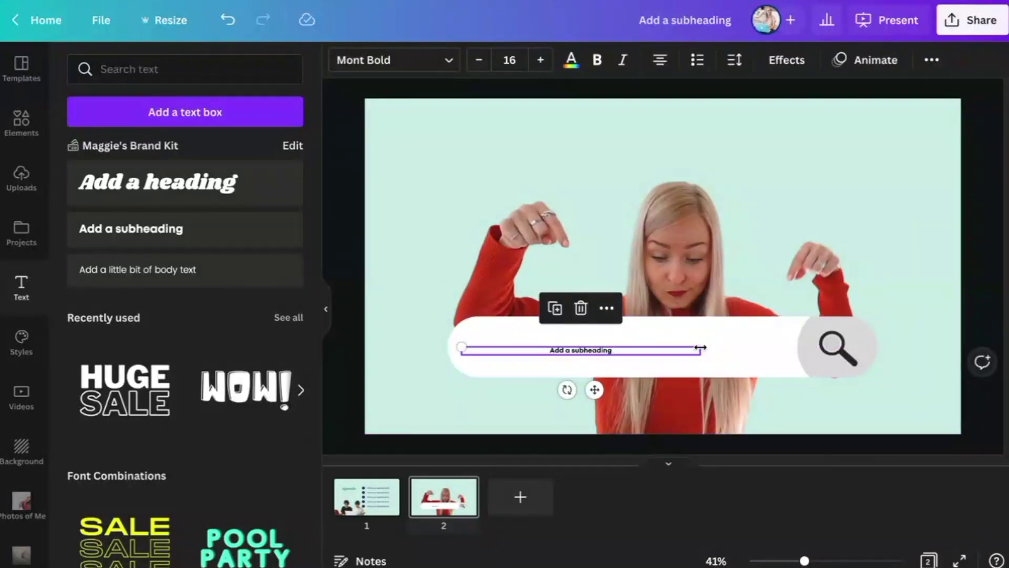
pyautogui.moveTo(700, 346); pyautogui.dragTo(794, 345)
pyautogui.click(660, 63)
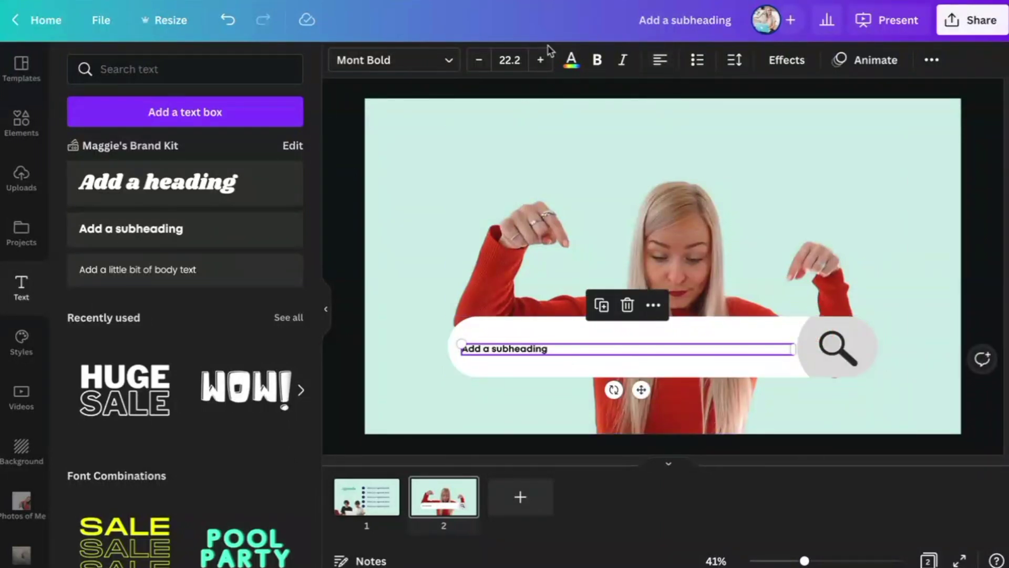
# Increase the subheading's font size to 33.2.
pyautogui.click(540, 62)
pyautogui.click(541, 62)
pyautogui.click(541, 62)
pyautogui.click(541, 62)
pyautogui.click(541, 62)
pyautogui.click(541, 61)
pyautogui.click(541, 61)
pyautogui.click(541, 61)
pyautogui.click(541, 61)
pyautogui.click(541, 61)
pyautogui.click(541, 61)
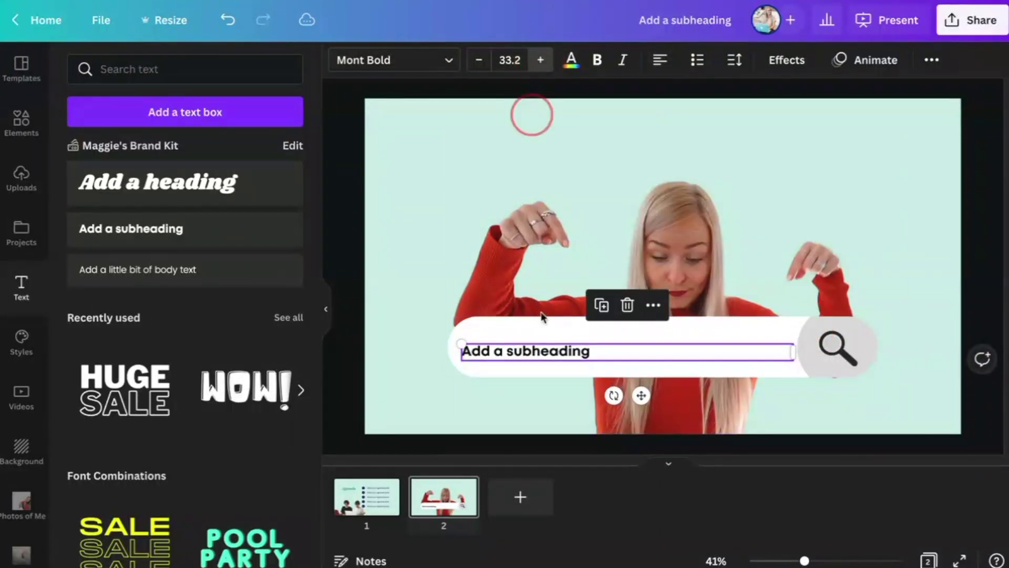
# Replace the subheading text with "How do I rank on the first page of Google?" and scale it to fill the search bar.
pyautogui.doubleClick(581, 358)
pyautogui.write('How do')
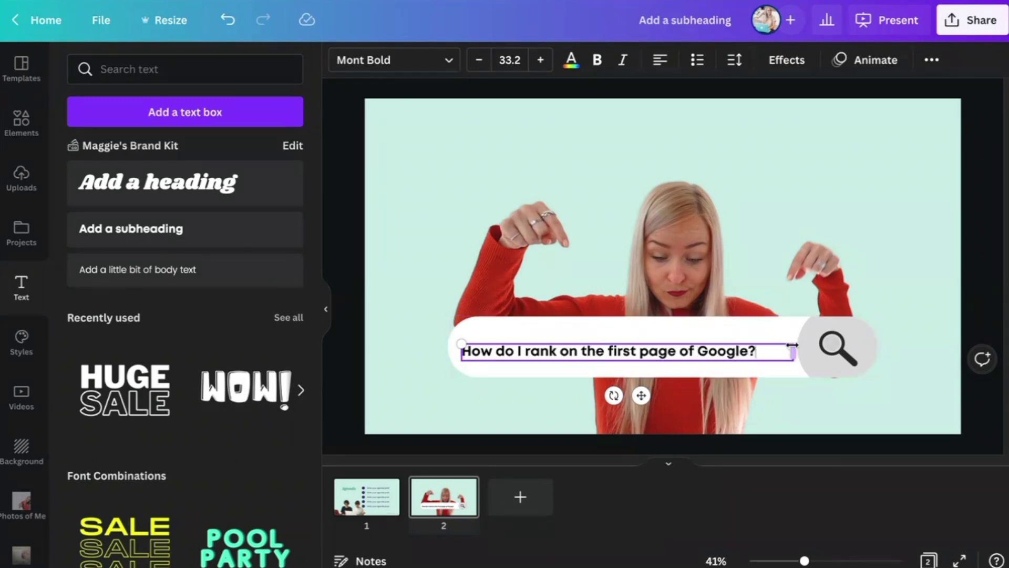
pyautogui.moveTo(792, 344)
pyautogui.mouseDown()
pyautogui.moveTo(835, 347)
pyautogui.moveTo(777, 346)
pyautogui.mouseUp()
pyautogui.click(935, 309)
pyautogui.click(935, 271)
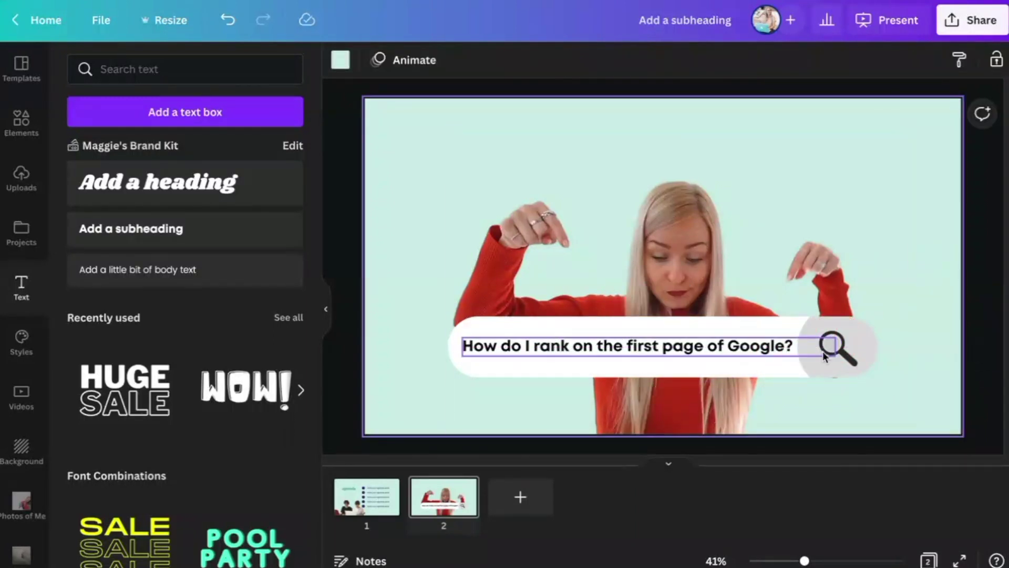
# Preview the search bar page full screen as a standard presentation.
pyautogui.click(915, 22)
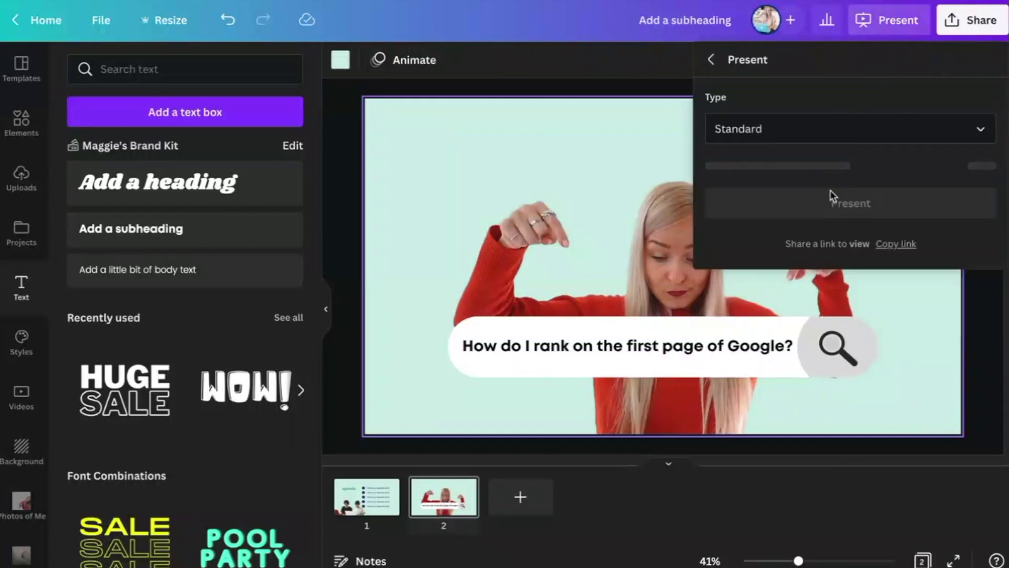
pyautogui.click(849, 173)
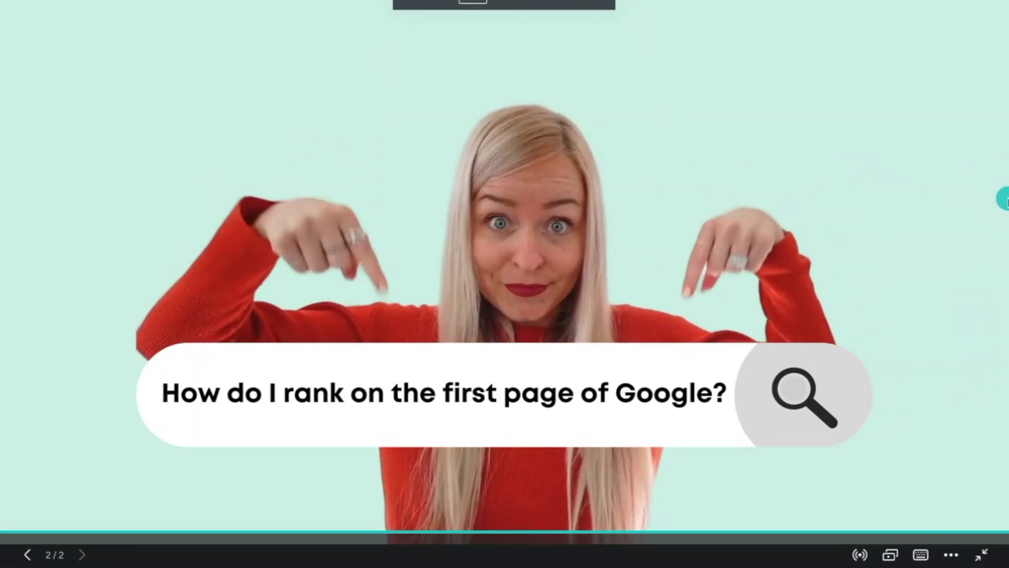
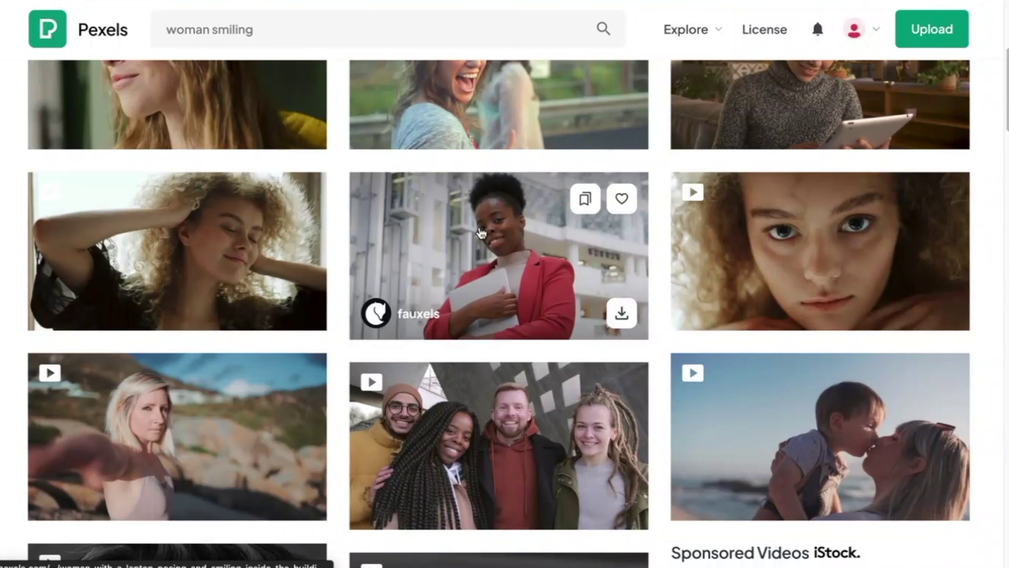
# On Pexels, download the video of the woman in the red blazer at SD 960×540, then upload video (4).mp4 to Canva.
pyautogui.click(481, 233)
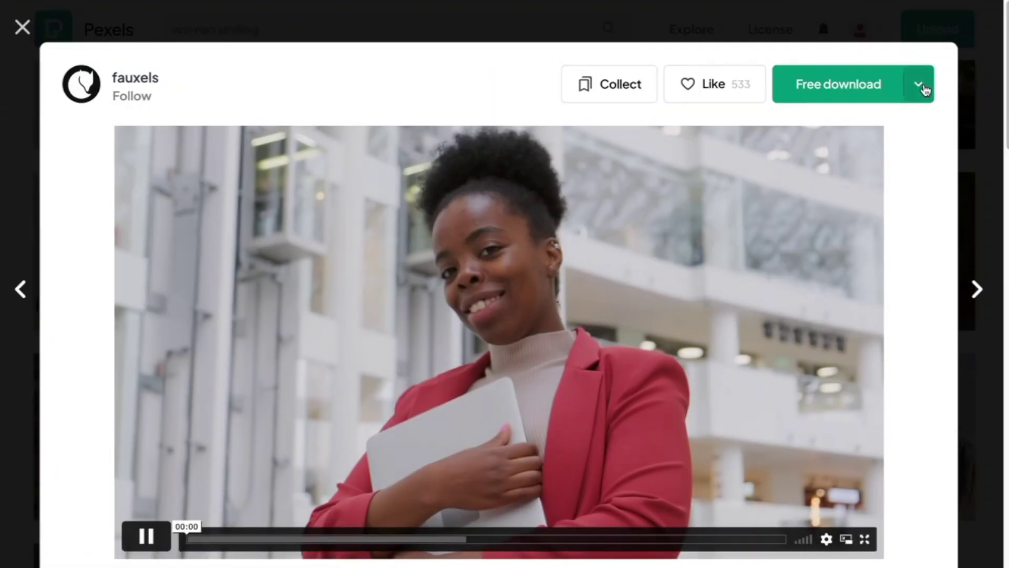
pyautogui.click(921, 87)
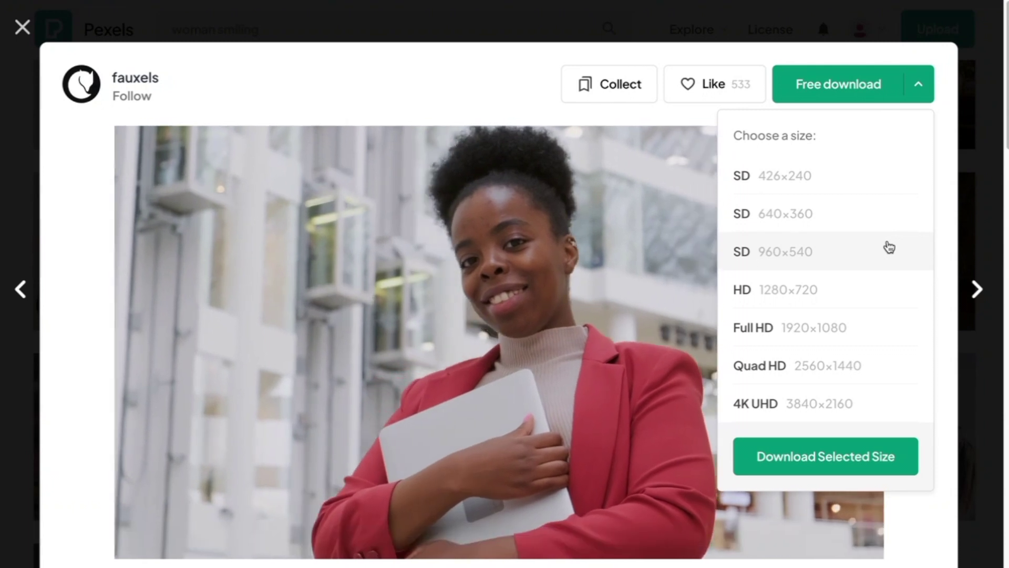
pyautogui.click(822, 249)
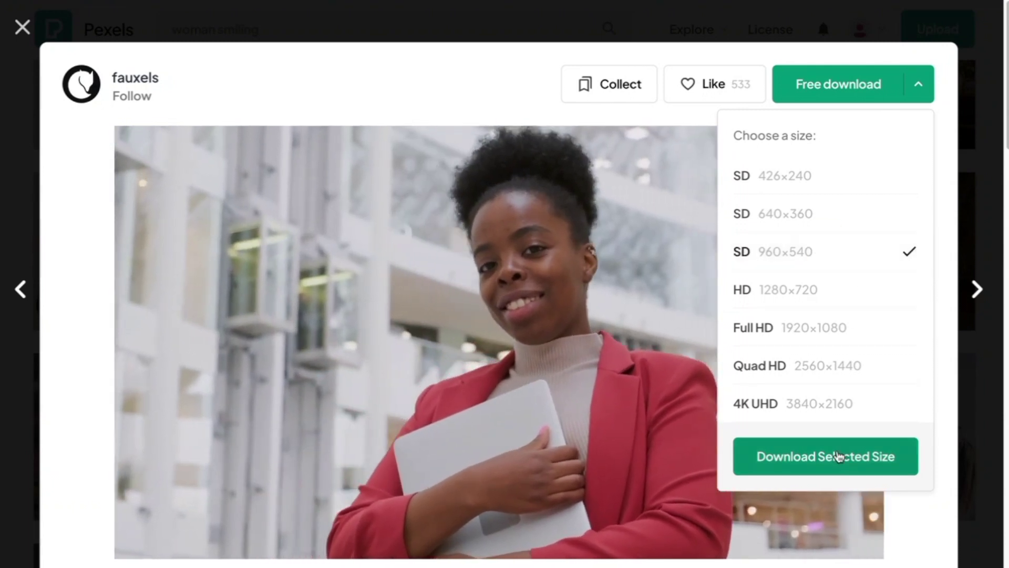
pyautogui.click(837, 455)
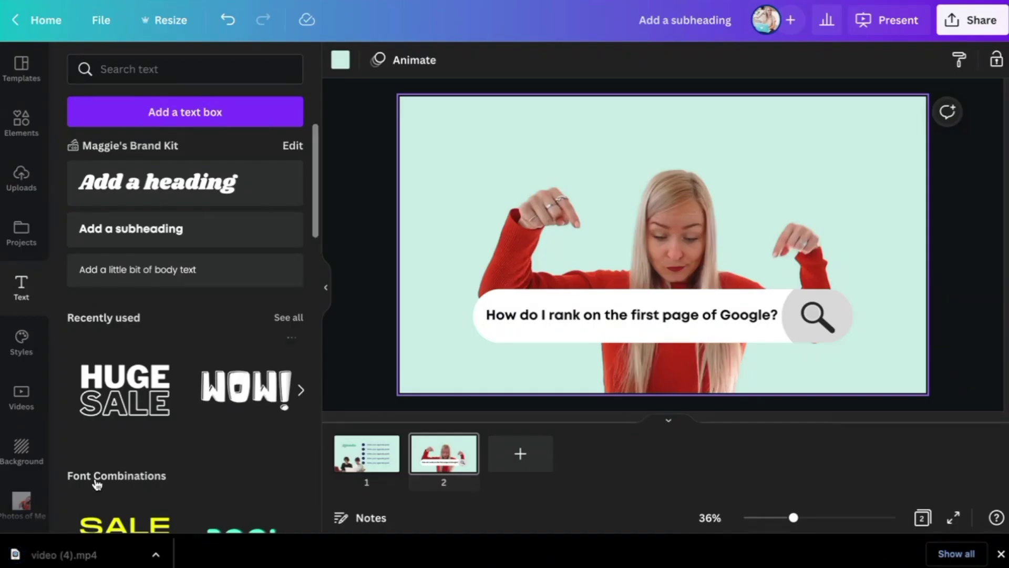
pyautogui.moveTo(38, 555); pyautogui.dragTo(189, 192)
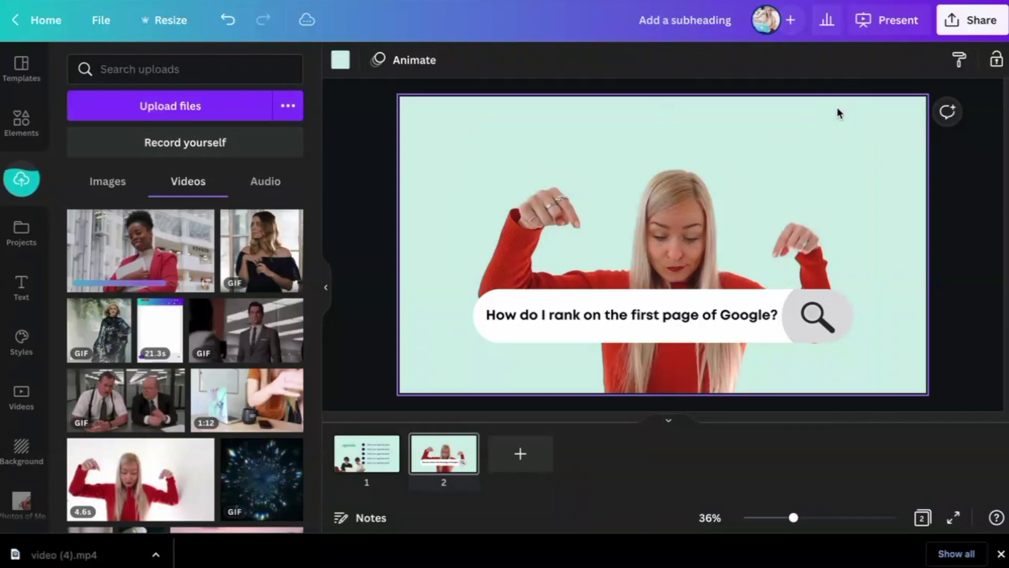
# Duplicate the search bar page and delete the pointing woman's video from the copy.
pyautogui.click(975, 201)
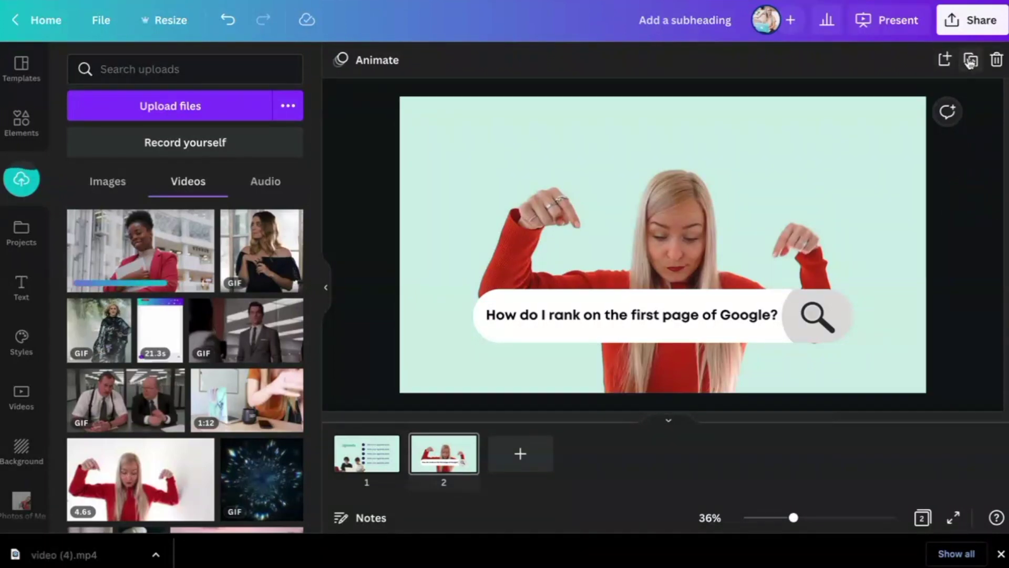
pyautogui.click(973, 62)
pyautogui.click(680, 160)
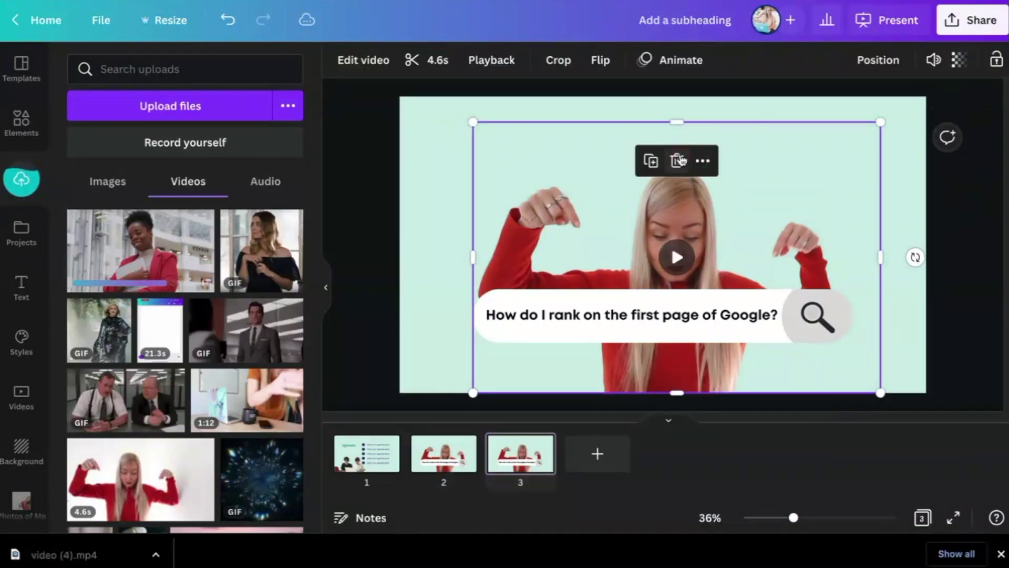
pyautogui.press('Delete')
# Lower the search bar to the bottom of page 3 and place the red-blazer video, scaled down, directly above it.
pyautogui.moveTo(678, 314); pyautogui.dragTo(669, 357)
pyautogui.click(668, 230)
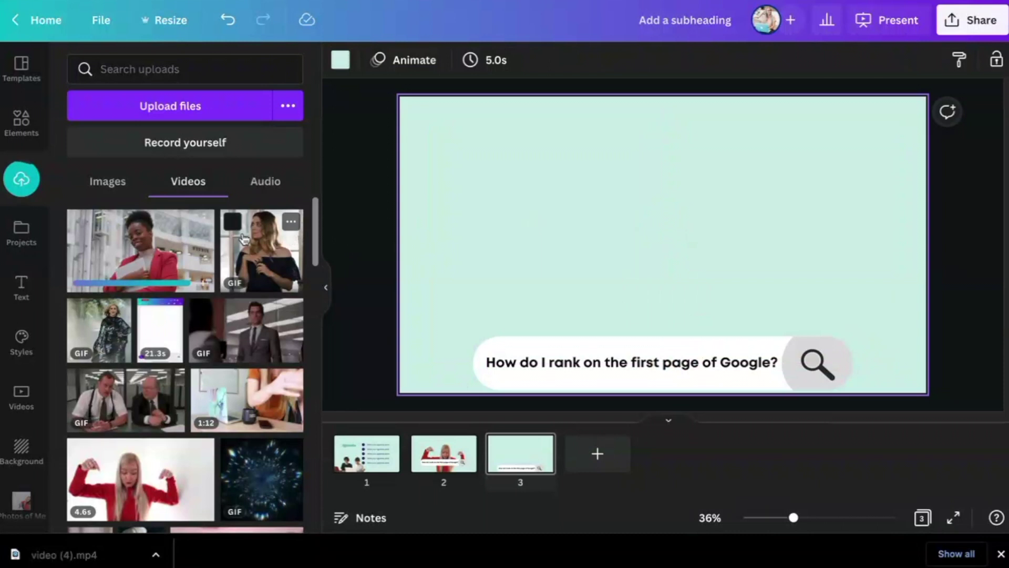
pyautogui.click(161, 264)
pyautogui.moveTo(692, 213)
pyautogui.mouseDown()
pyautogui.moveTo(692, 168)
pyautogui.moveTo(692, 196)
pyautogui.mouseUp()
pyautogui.moveTo(874, 99); pyautogui.dragTo(810, 135)
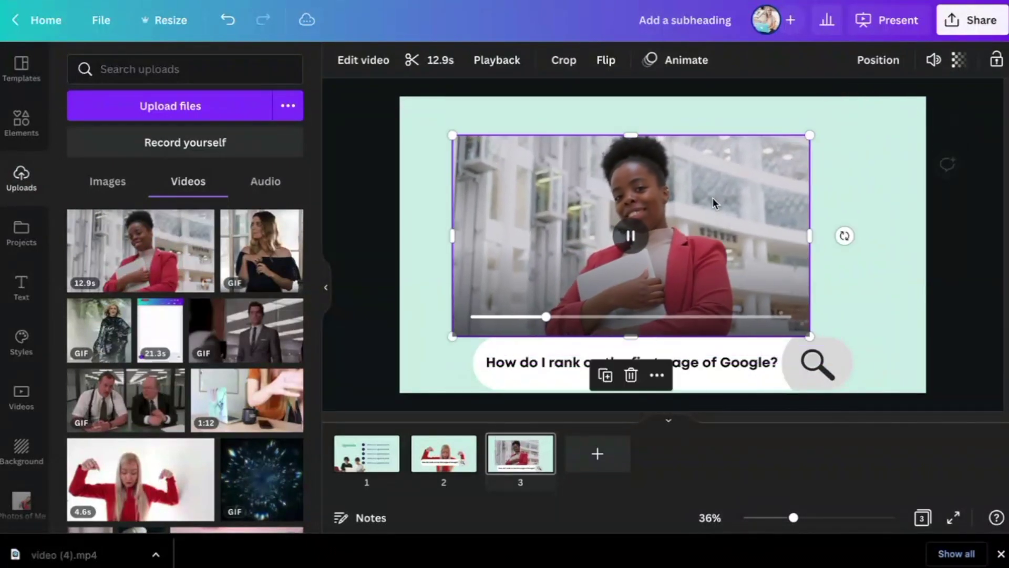
pyautogui.moveTo(714, 203); pyautogui.dragTo(733, 197)
# Remove the background of the red-blazer video with Background Remover.
pyautogui.click(374, 59)
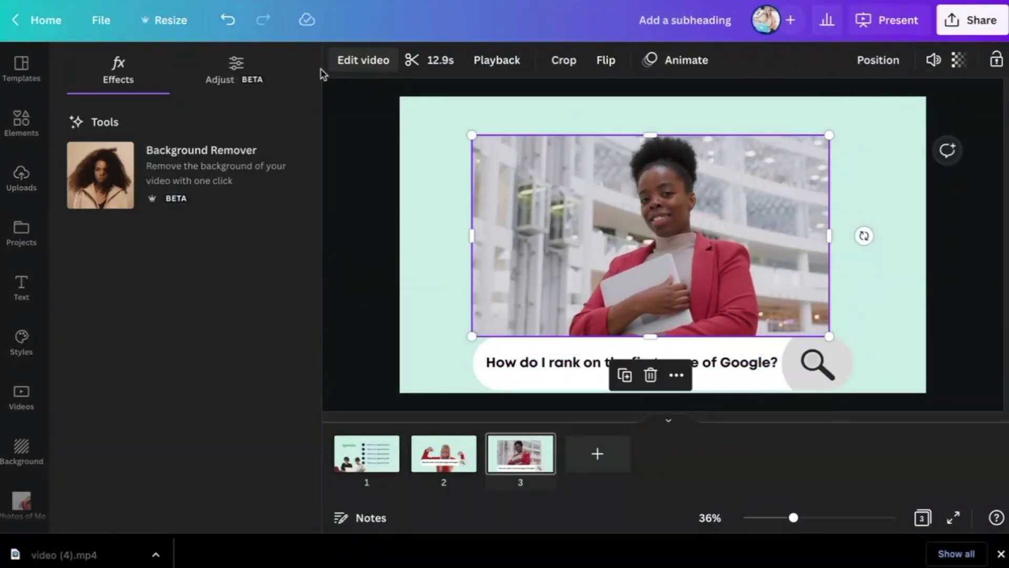
pyautogui.click(224, 172)
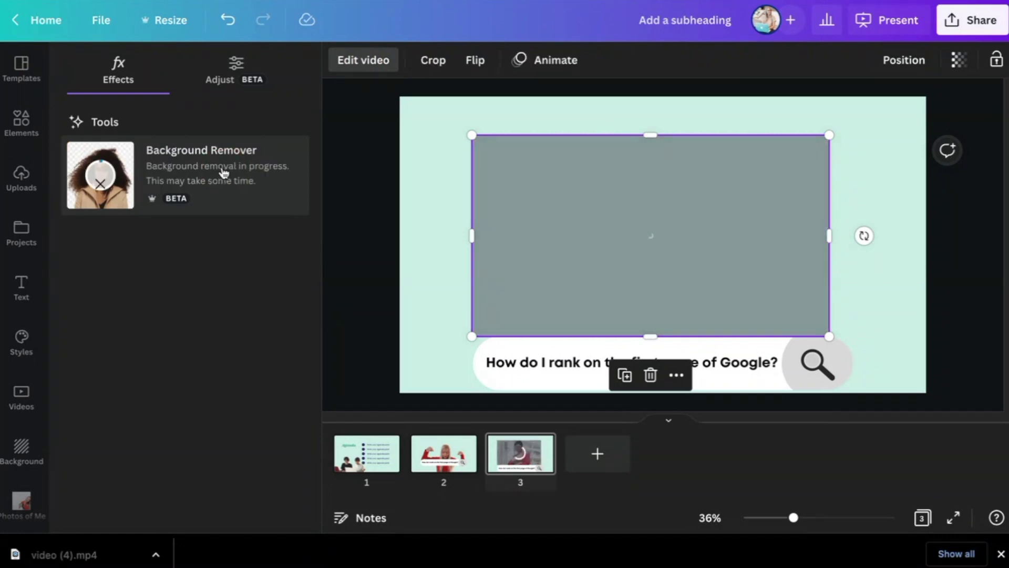
pyautogui.click(649, 236)
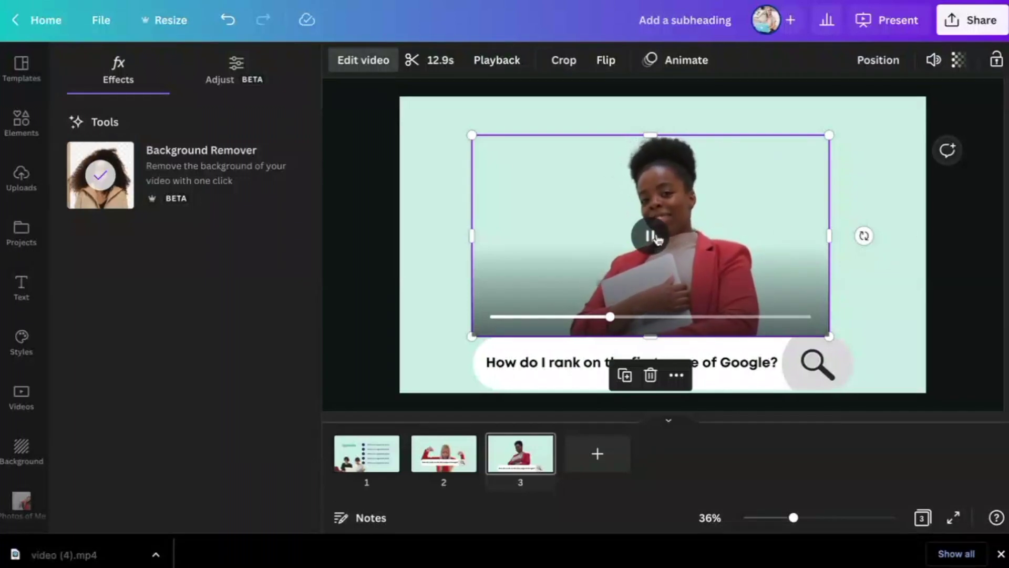
# Trim the start of the red-blazer video so the clip lasts 10.3 s.
pyautogui.click(449, 67)
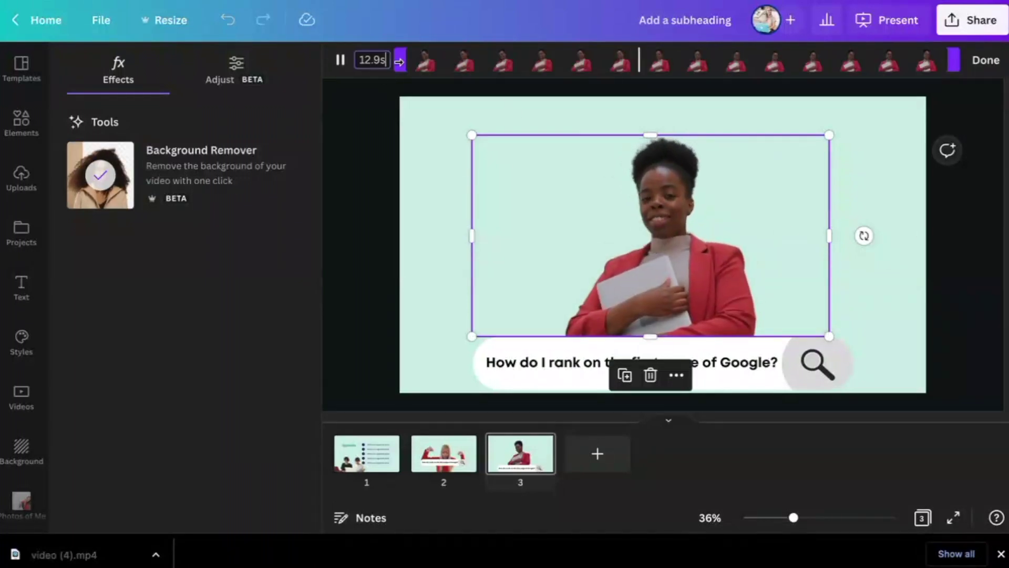
pyautogui.moveTo(402, 61); pyautogui.dragTo(404, 61)
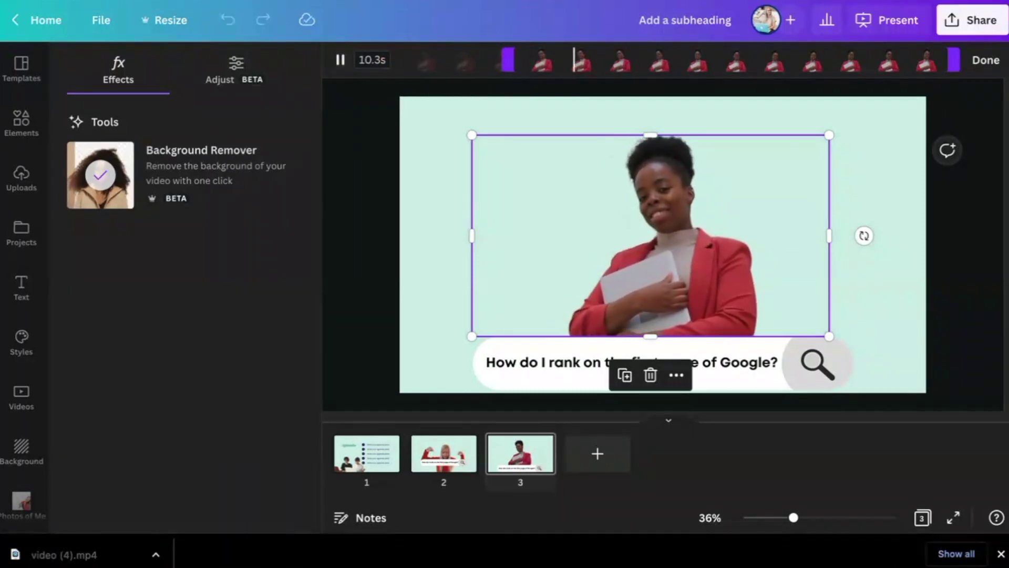
pyautogui.click(976, 61)
pyautogui.click(910, 304)
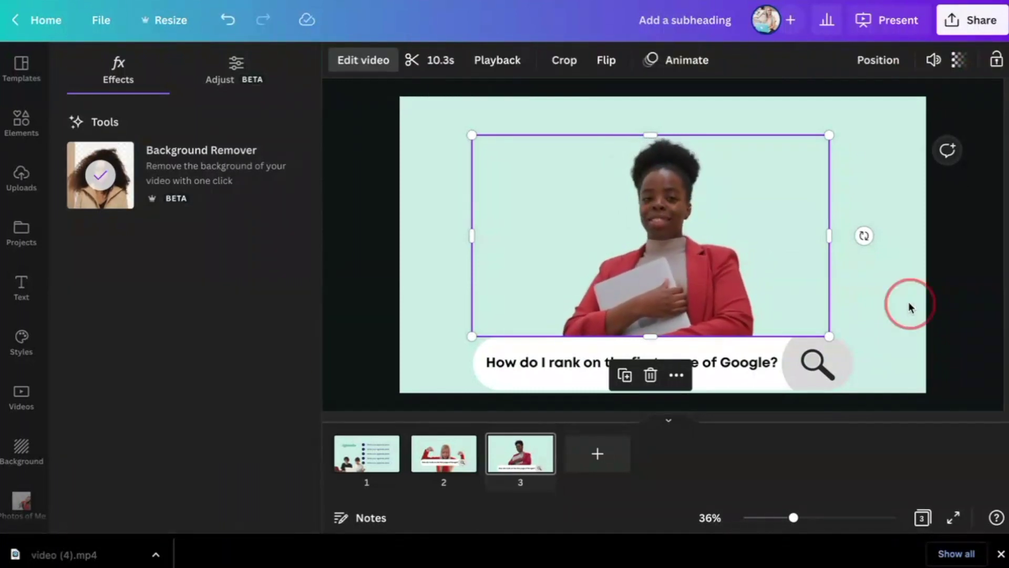
pyautogui.click(912, 308)
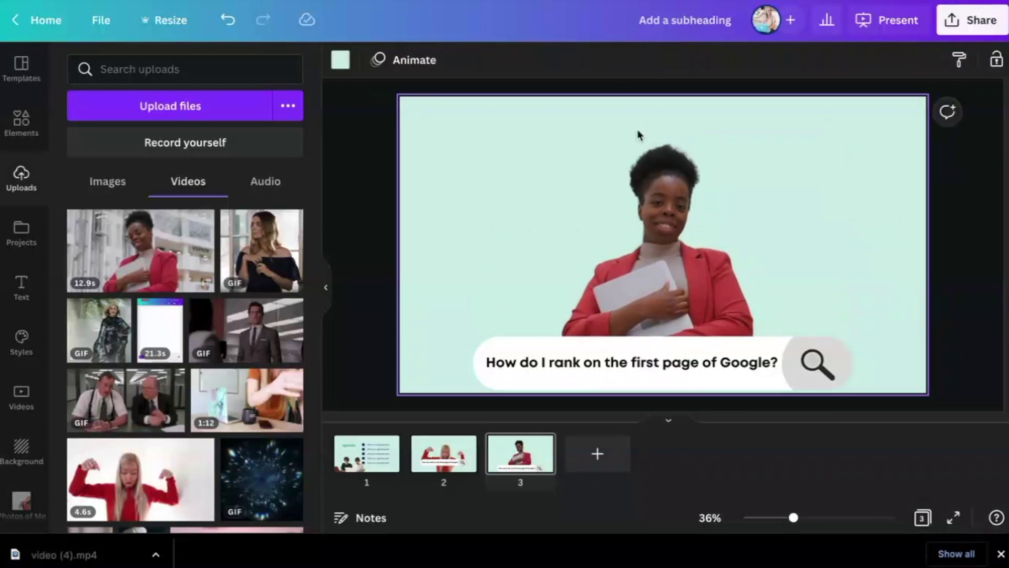
# Add a blank fourth page and open the GIPHY app for it.
pyautogui.click(609, 462)
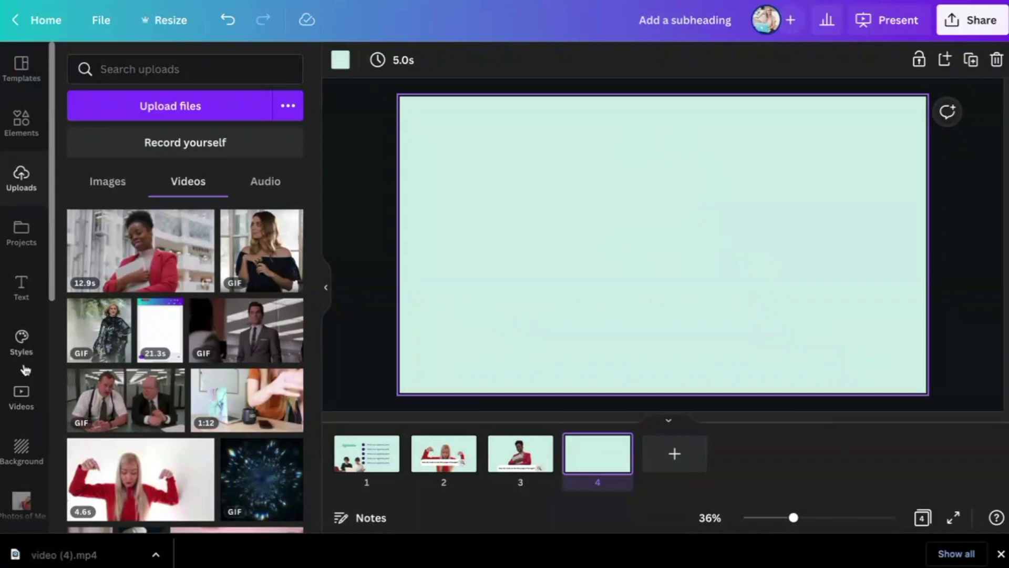
pyautogui.scroll(-8, 24, 370)
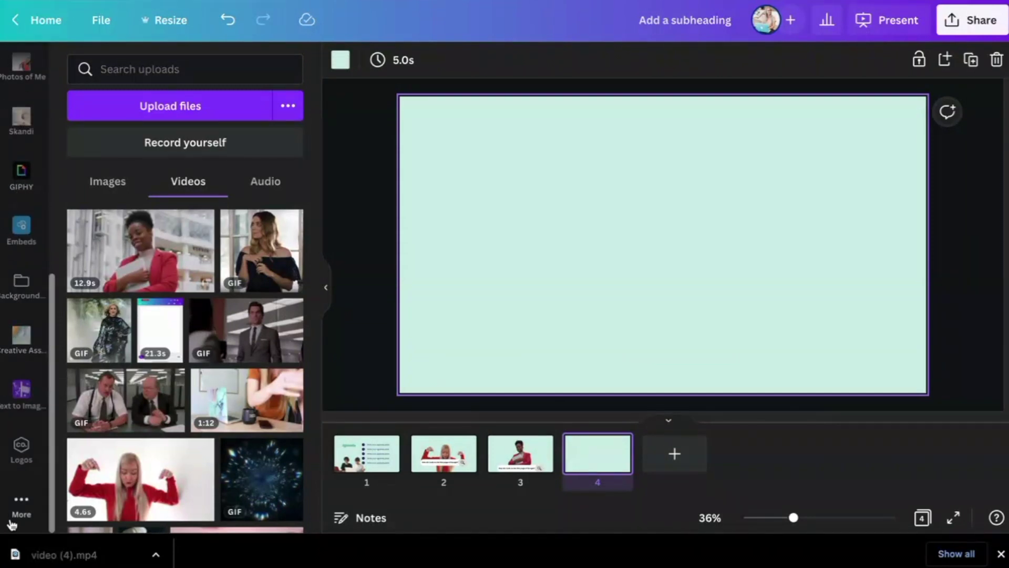
pyautogui.click(21, 174)
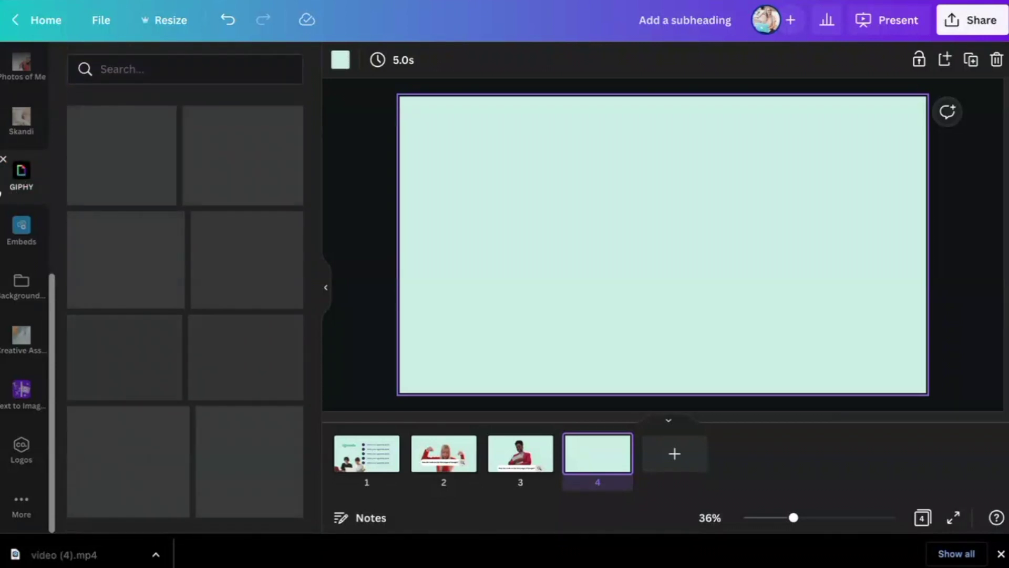
pyautogui.click(21, 499)
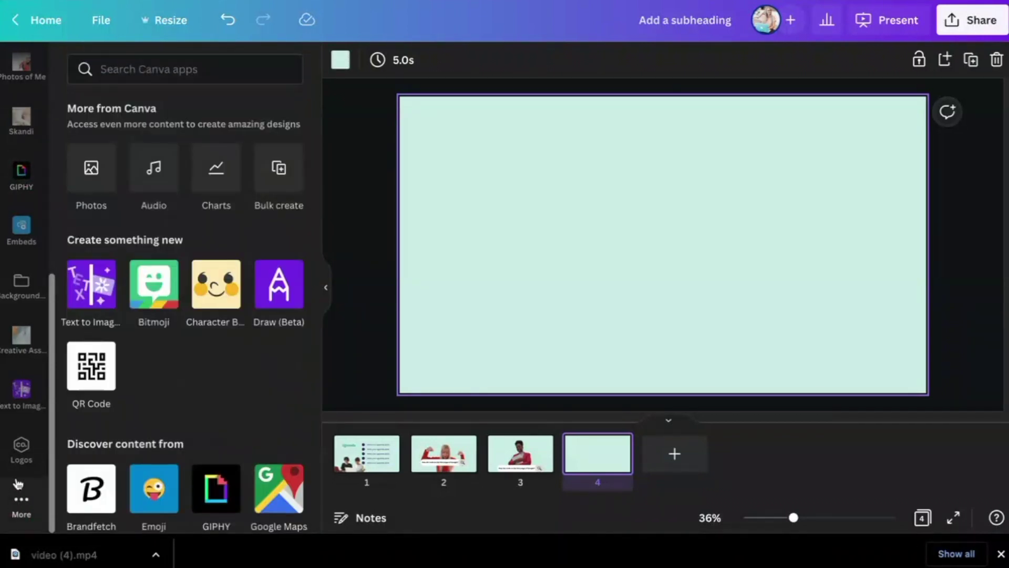
pyautogui.click(214, 495)
pyautogui.click(1001, 555)
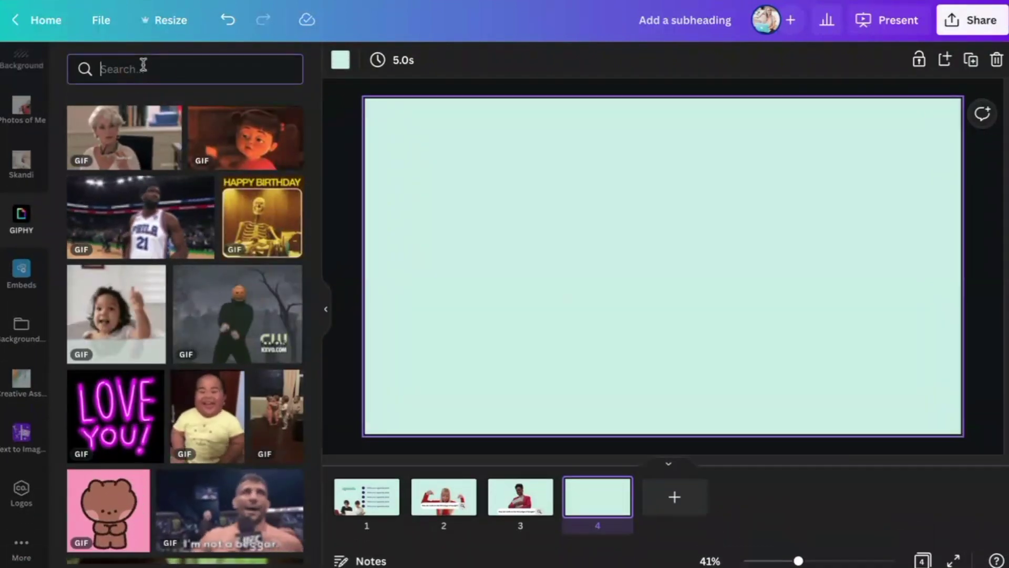
# Search GIPHY for "lol" and add the GIF of the two laughing Minions to page 4.
pyautogui.write('lol')
pyautogui.press('Return')
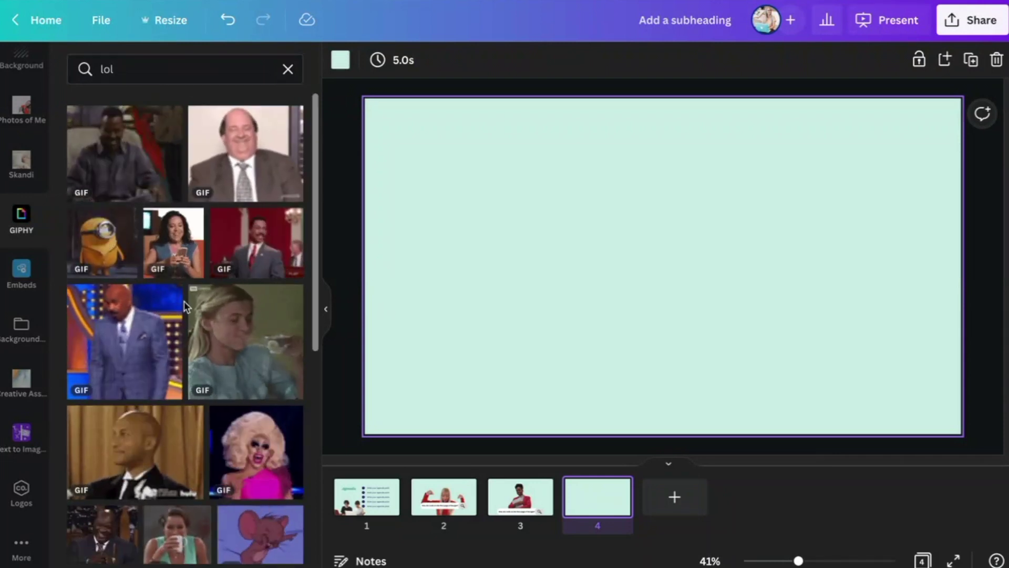
pyautogui.scroll(-3, 185, 305)
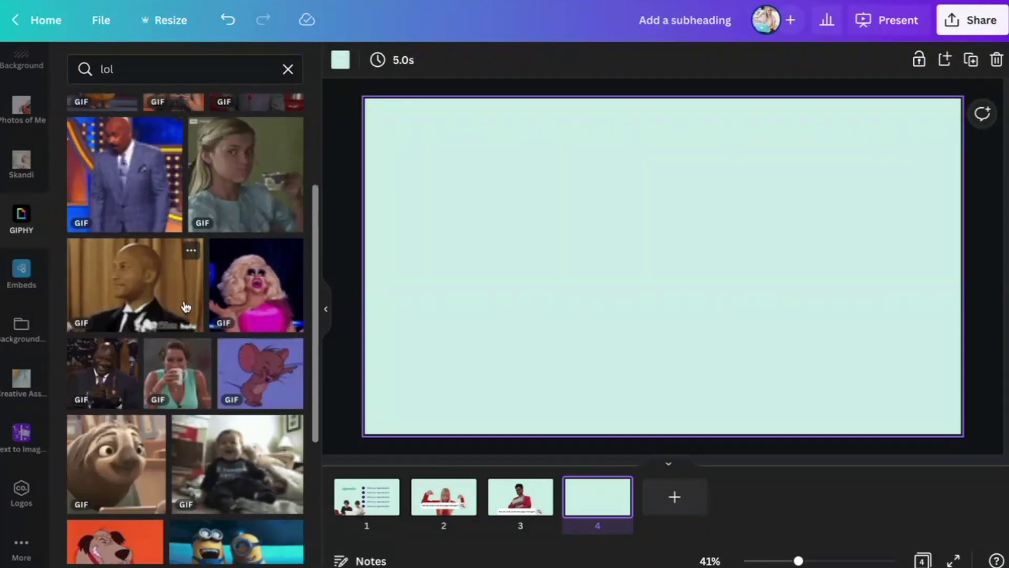
pyautogui.scroll(-4, 185, 307)
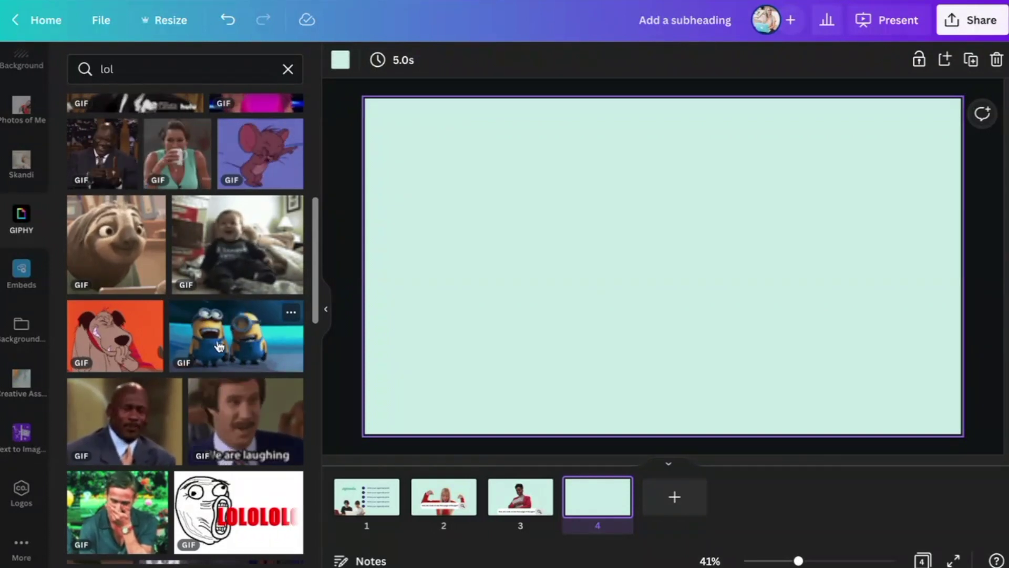
pyautogui.click(236, 339)
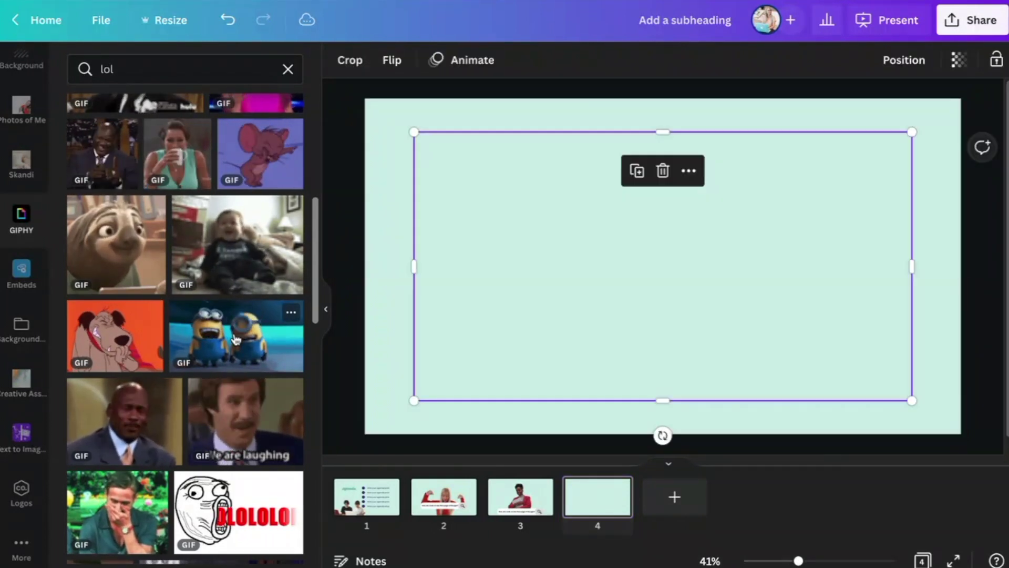
pyautogui.click(944, 230)
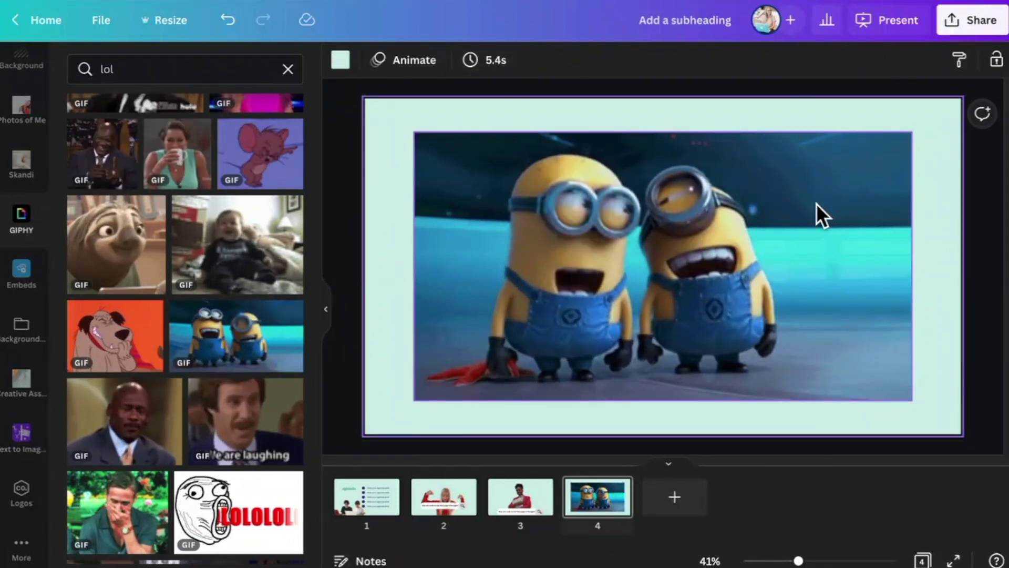
# Download only the current page, page 4, as an MP4 video.
pyautogui.click(968, 27)
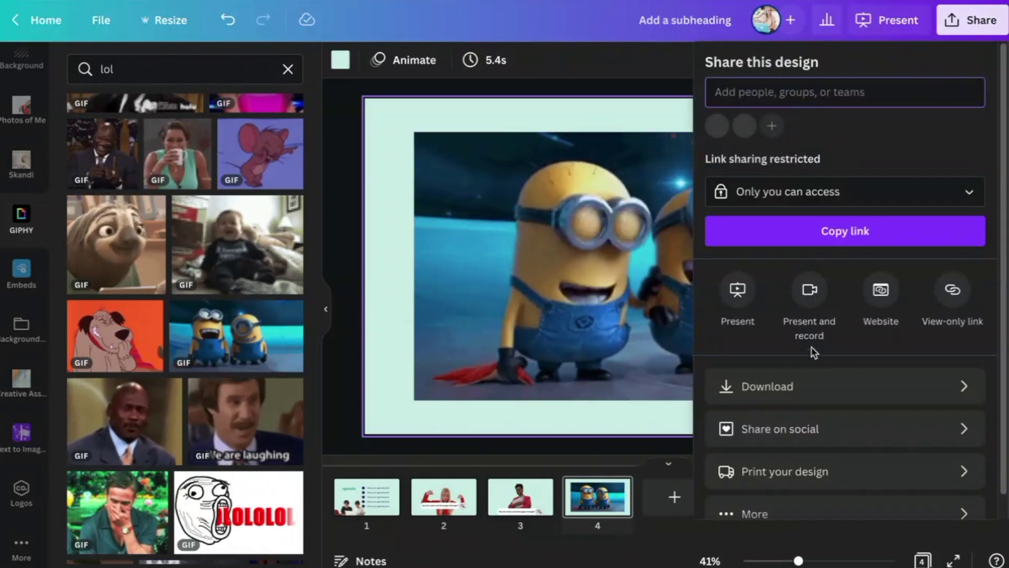
pyautogui.click(821, 384)
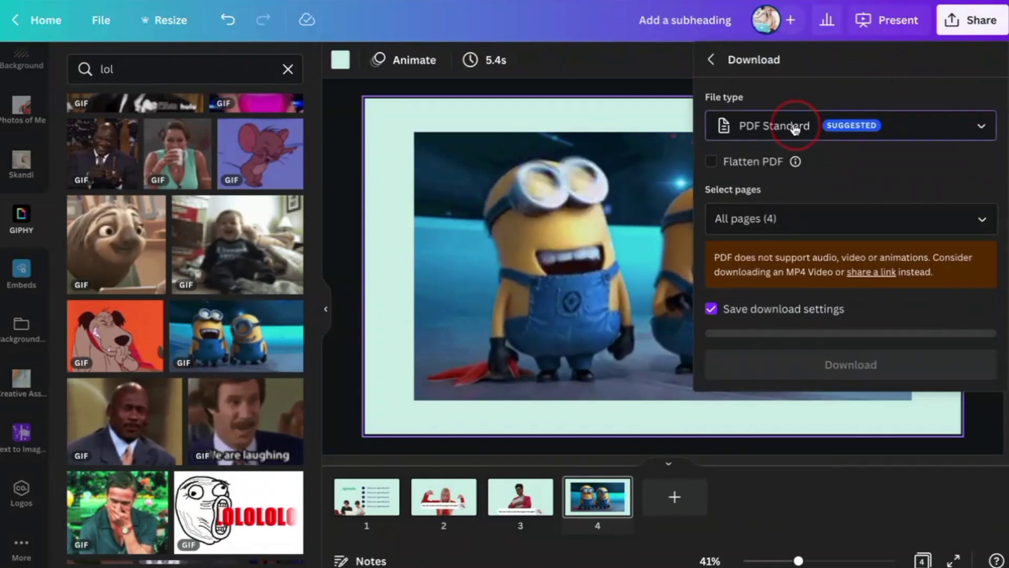
pyautogui.click(795, 128)
pyautogui.click(797, 399)
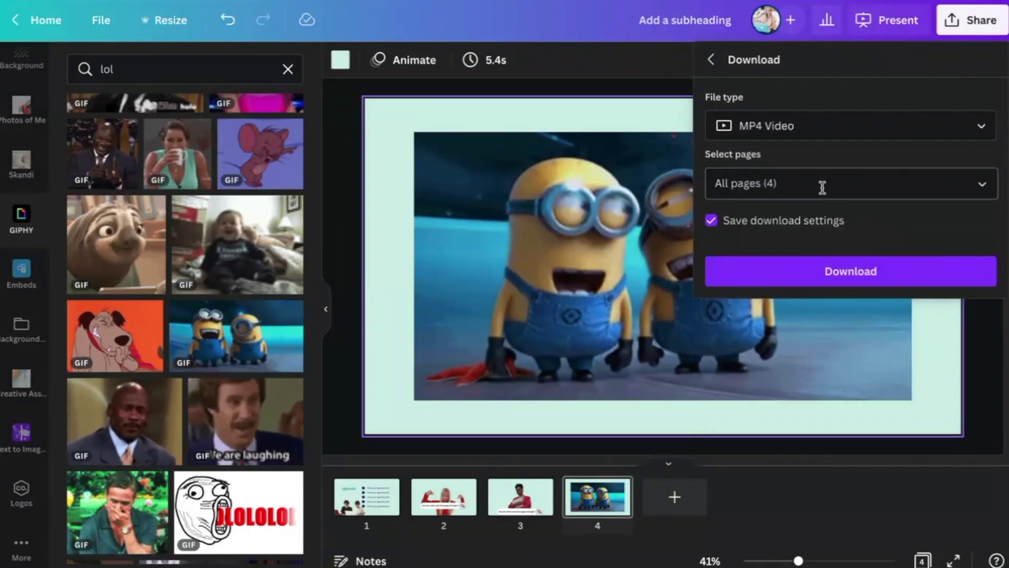
pyautogui.click(818, 186)
pyautogui.click(973, 226)
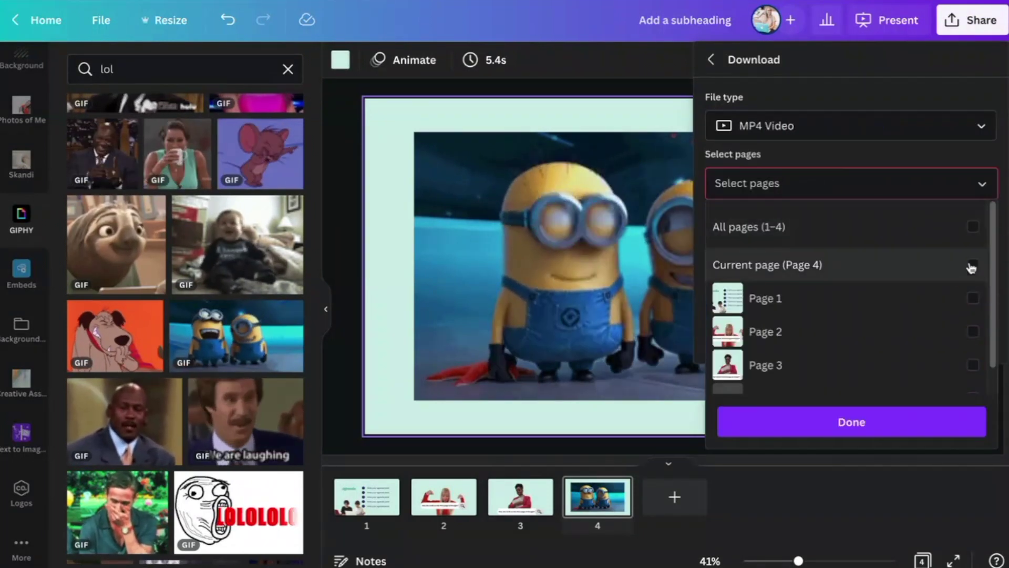
pyautogui.click(973, 265)
pyautogui.click(829, 422)
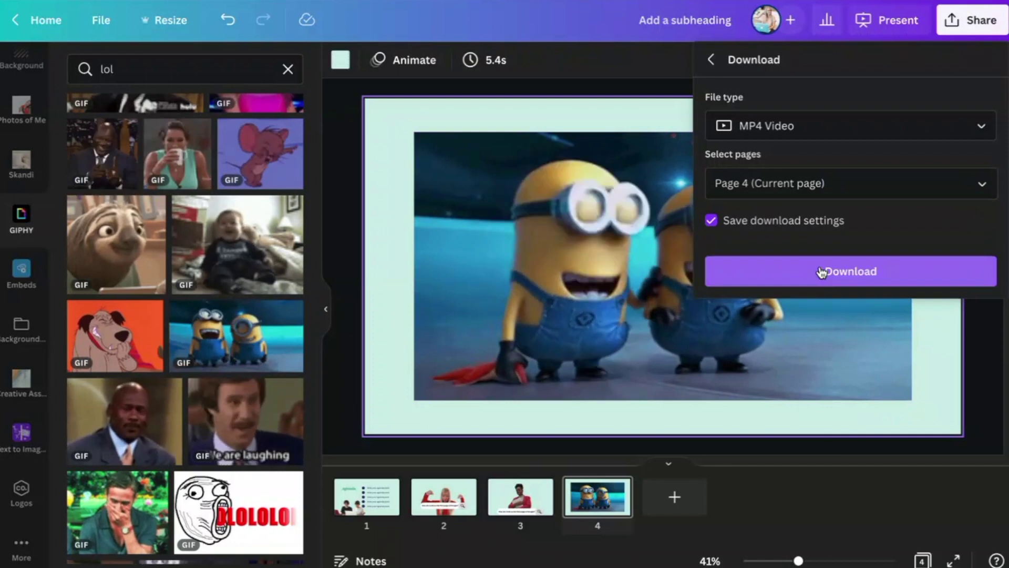
pyautogui.click(821, 271)
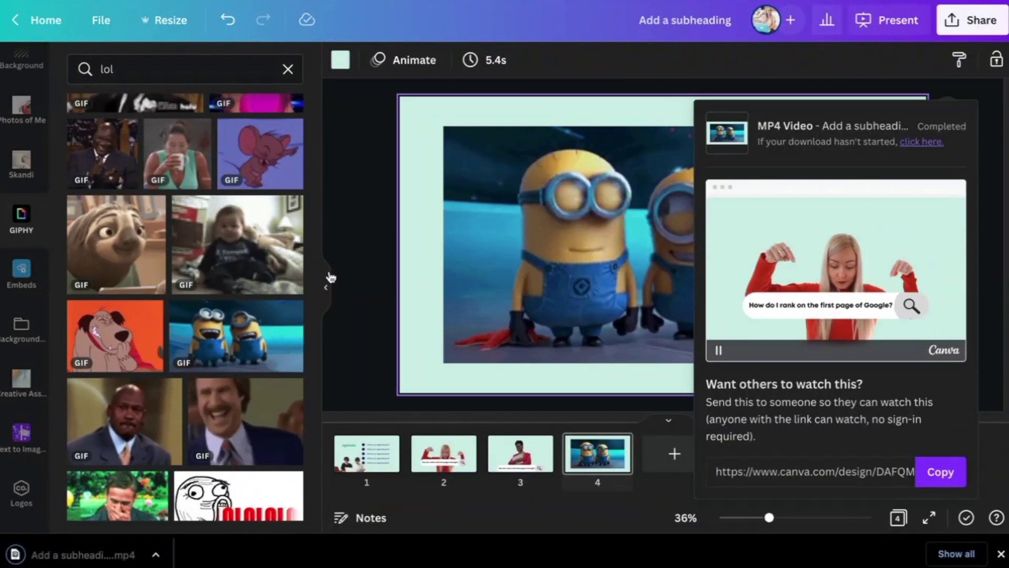
# Replace the Minions GIF on page 4 with the downloaded MP4, adding the file to the uploaded videos.
pyautogui.click(354, 254)
pyautogui.click(573, 227)
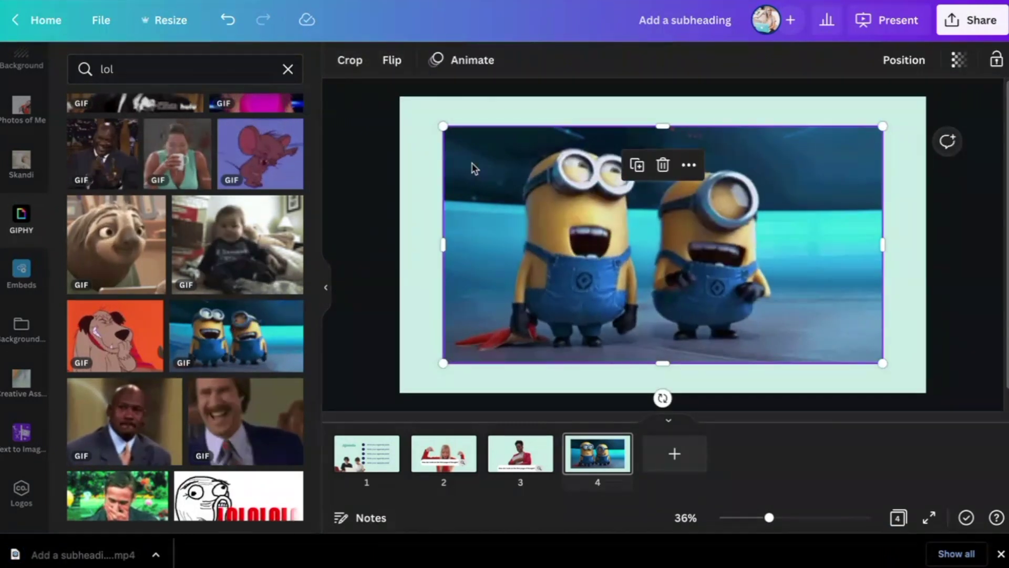
pyautogui.press('Delete')
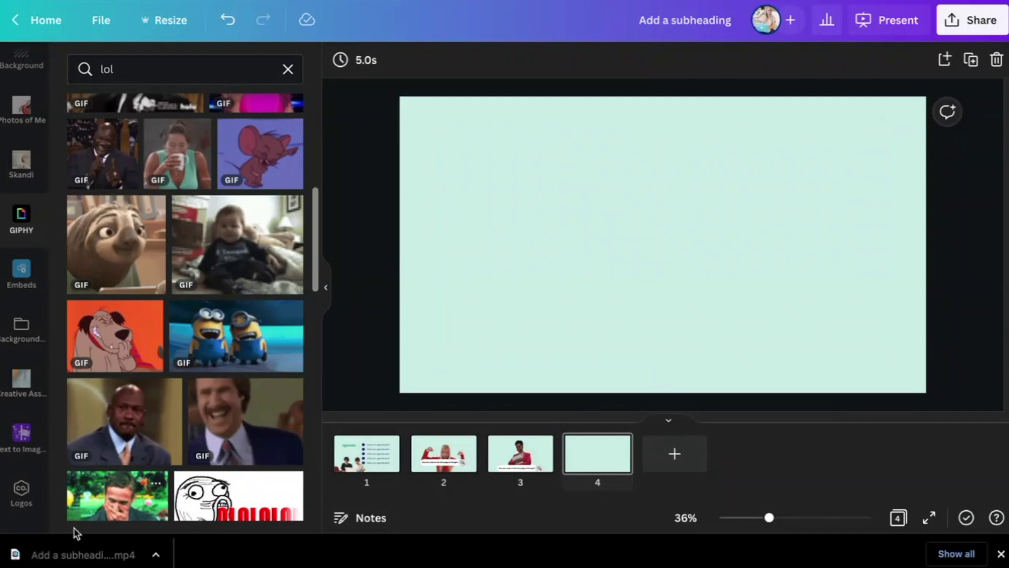
pyautogui.moveTo(68, 553); pyautogui.dragTo(171, 217)
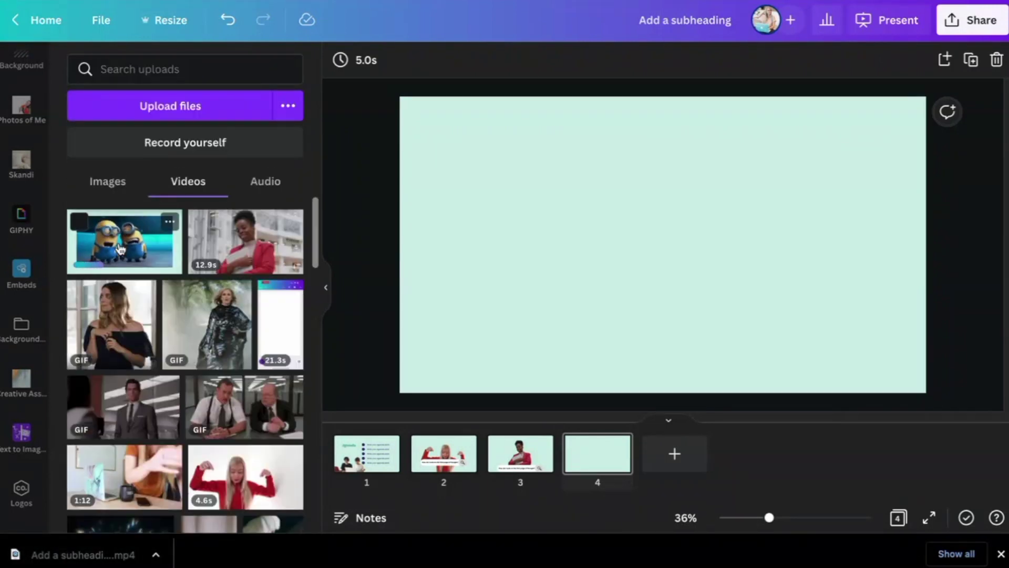
pyautogui.click(120, 247)
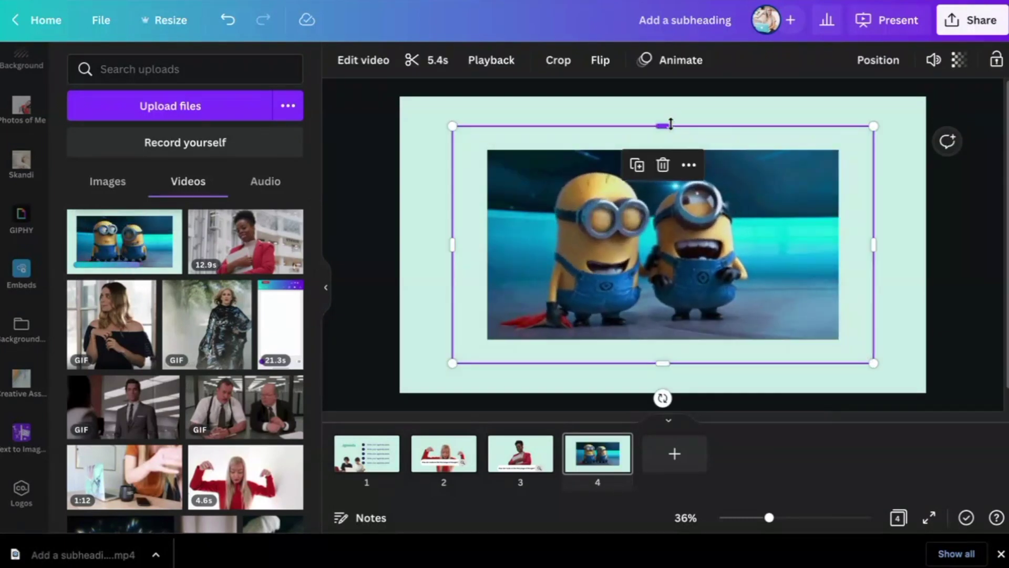
# Crop the mint border off all four sides of the Minions video and remove its background.
pyautogui.moveTo(671, 124); pyautogui.dragTo(668, 148)
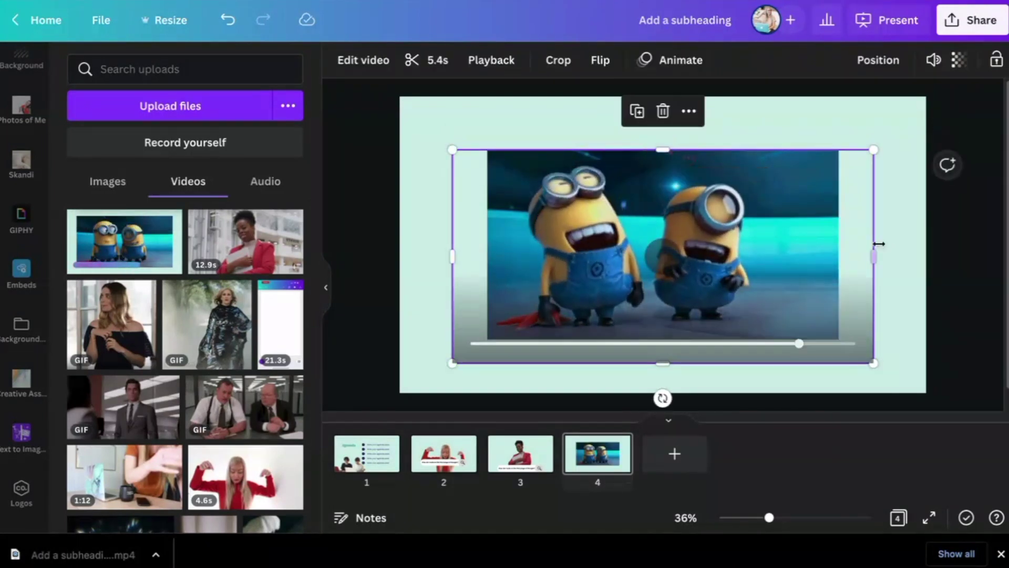
pyautogui.moveTo(877, 245); pyautogui.dragTo(842, 245)
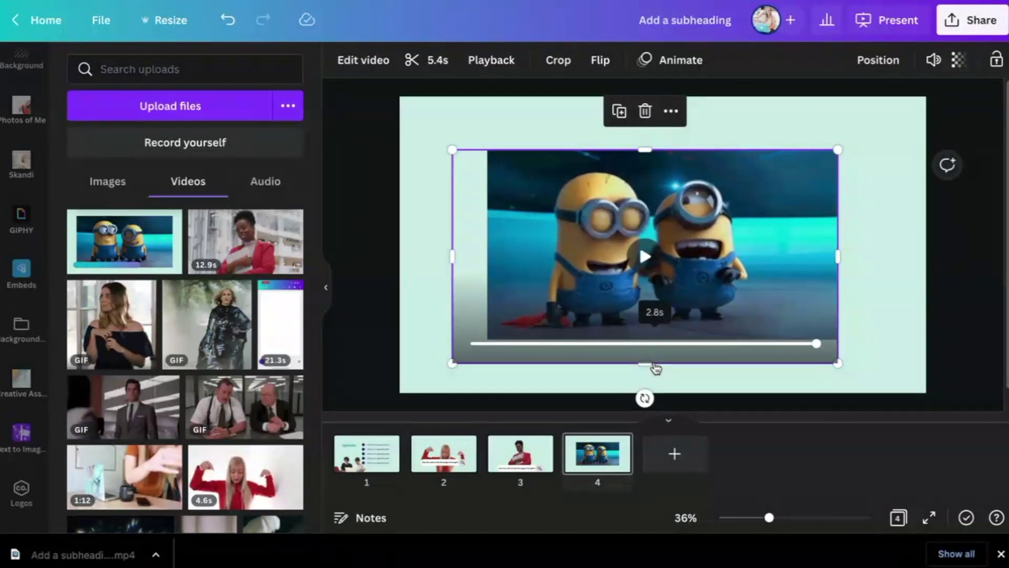
pyautogui.moveTo(650, 367); pyautogui.dragTo(645, 335)
pyautogui.moveTo(451, 241); pyautogui.dragTo(489, 235)
pyautogui.click(370, 74)
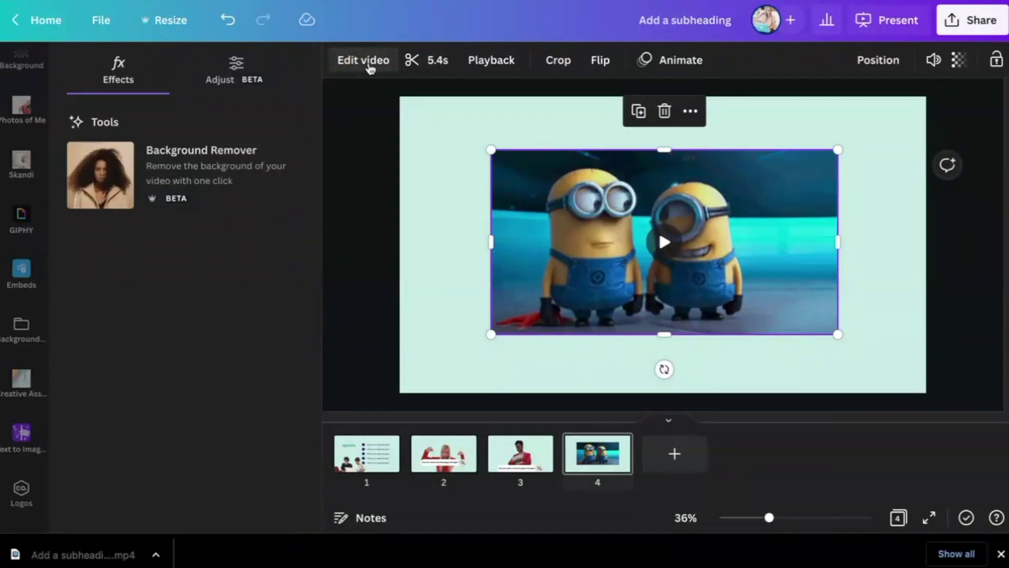
pyautogui.click(239, 167)
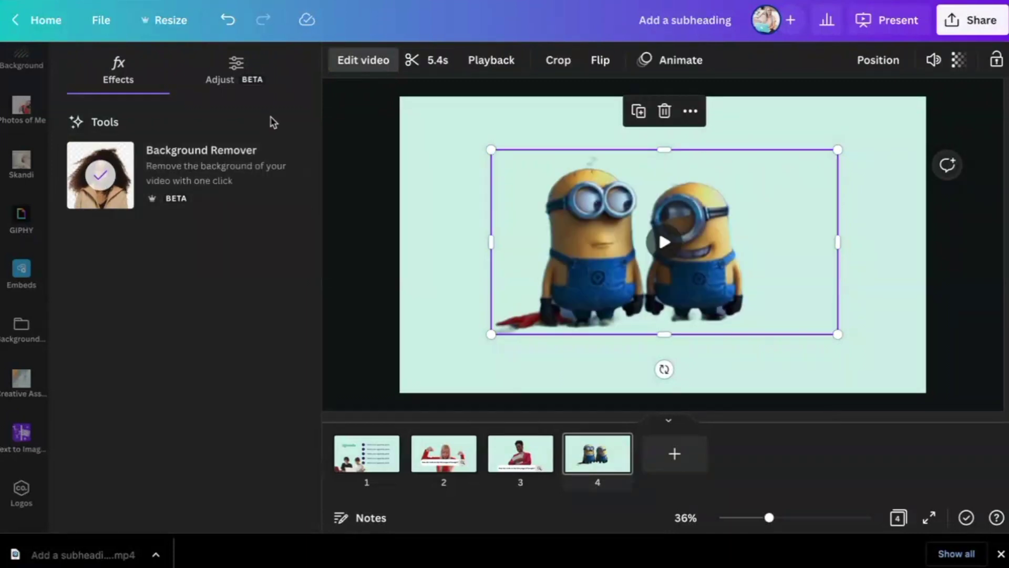
# Adjust the Minions video's colours with vibrance 13 and contrast 19.
pyautogui.click(236, 69)
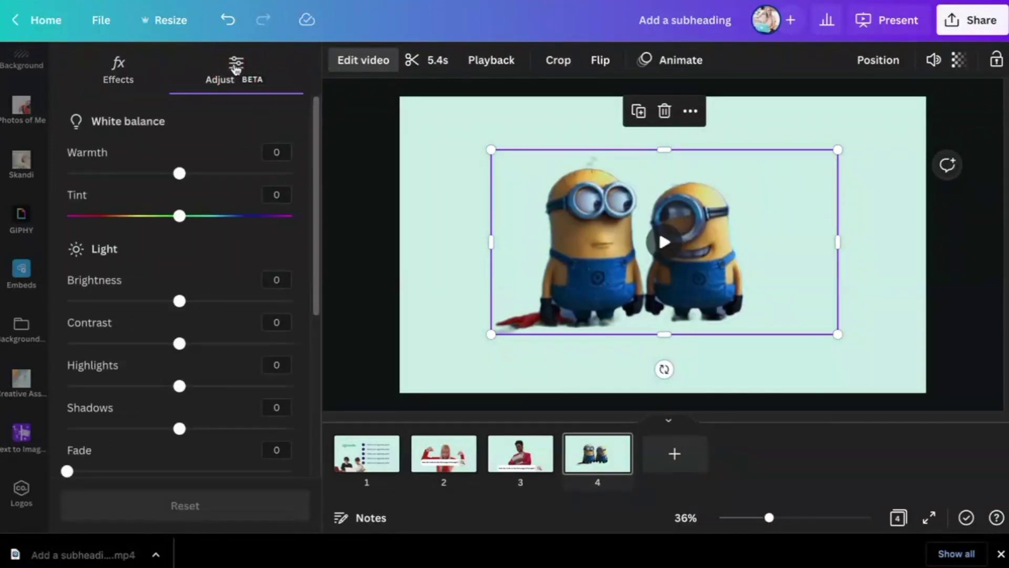
pyautogui.scroll(-1, 249, 230)
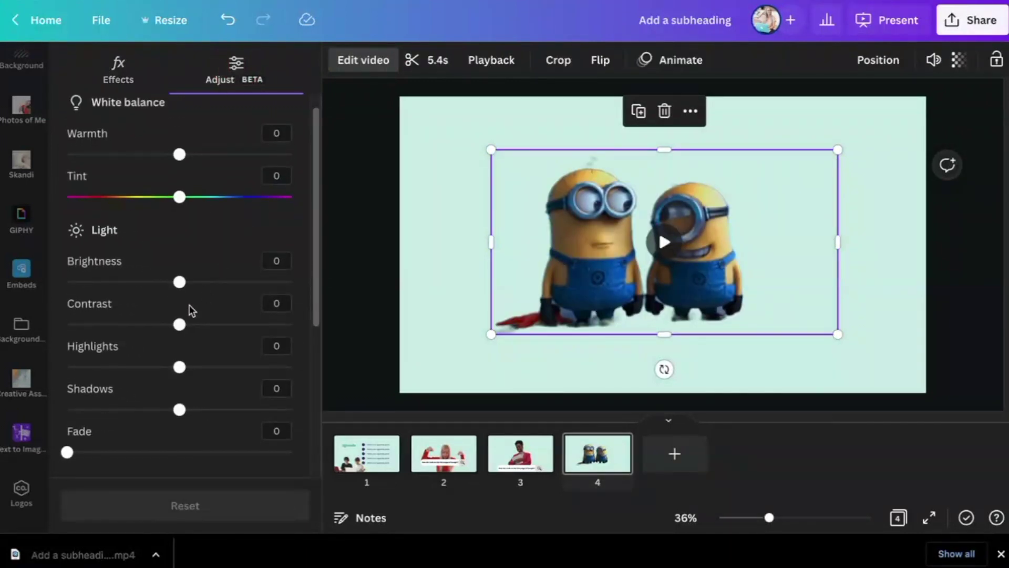
pyautogui.scroll(-3, 169, 385)
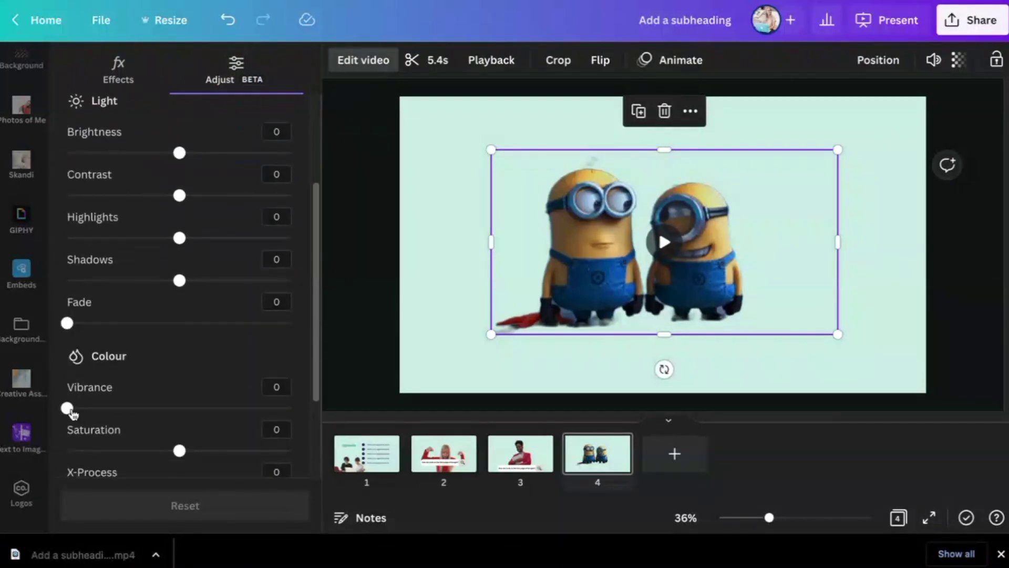
pyautogui.scroll(1, 187, 200)
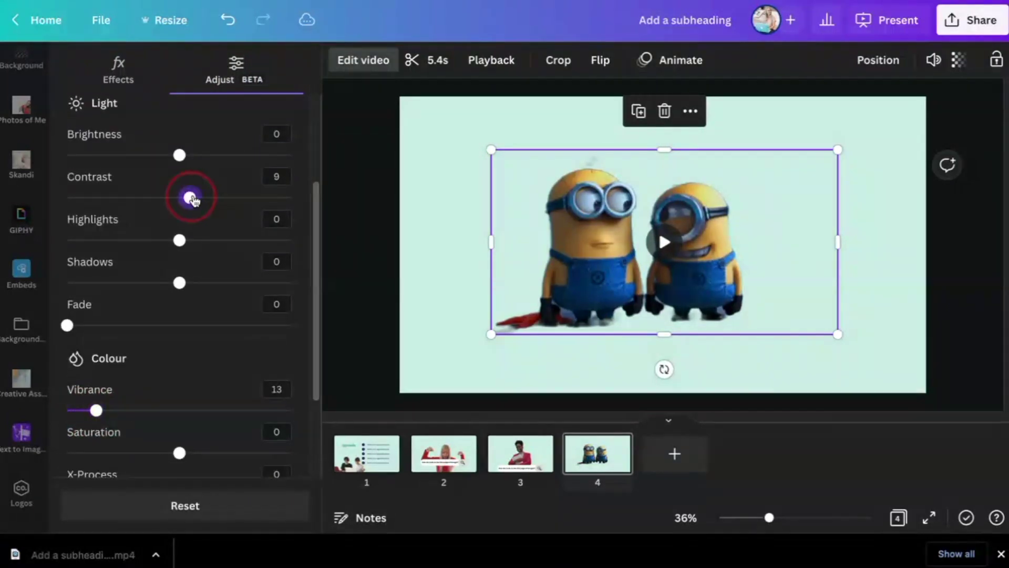
pyautogui.moveTo(192, 199); pyautogui.dragTo(207, 198)
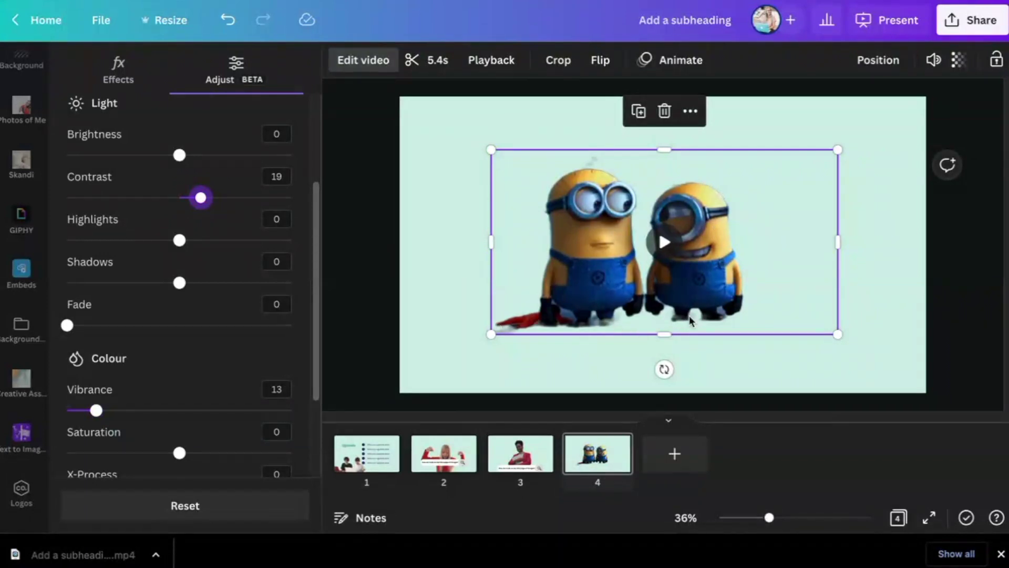
# Crop the feet and the empty right side off the Minions video, and place it enlarged at the page's lower-left corner.
pyautogui.moveTo(671, 331); pyautogui.dragTo(670, 302)
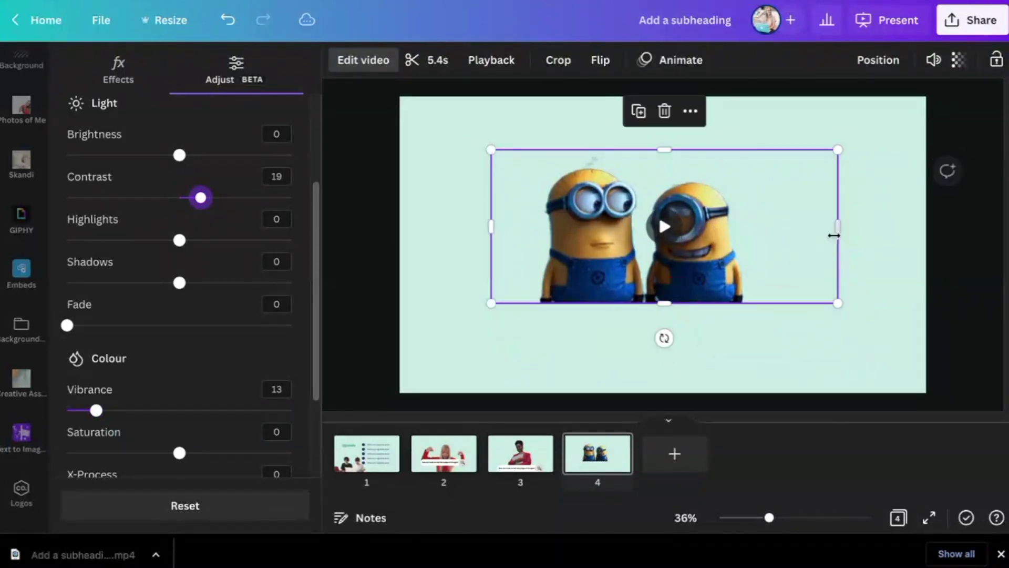
pyautogui.moveTo(835, 240); pyautogui.dragTo(766, 240)
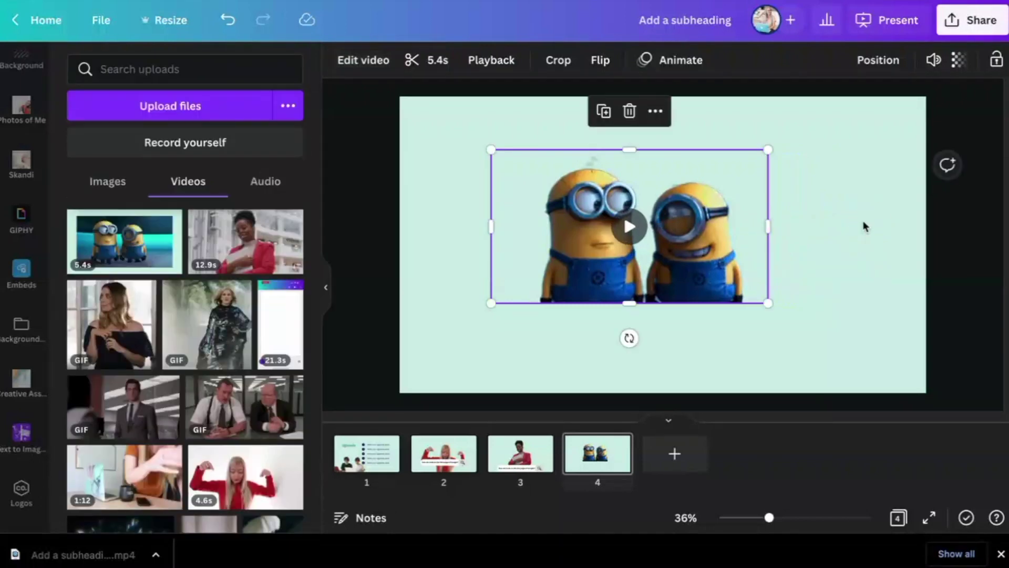
pyautogui.moveTo(734, 198)
pyautogui.mouseDown()
pyautogui.moveTo(657, 305)
pyautogui.moveTo(662, 261)
pyautogui.moveTo(742, 206)
pyautogui.mouseUp()
pyautogui.click(824, 261)
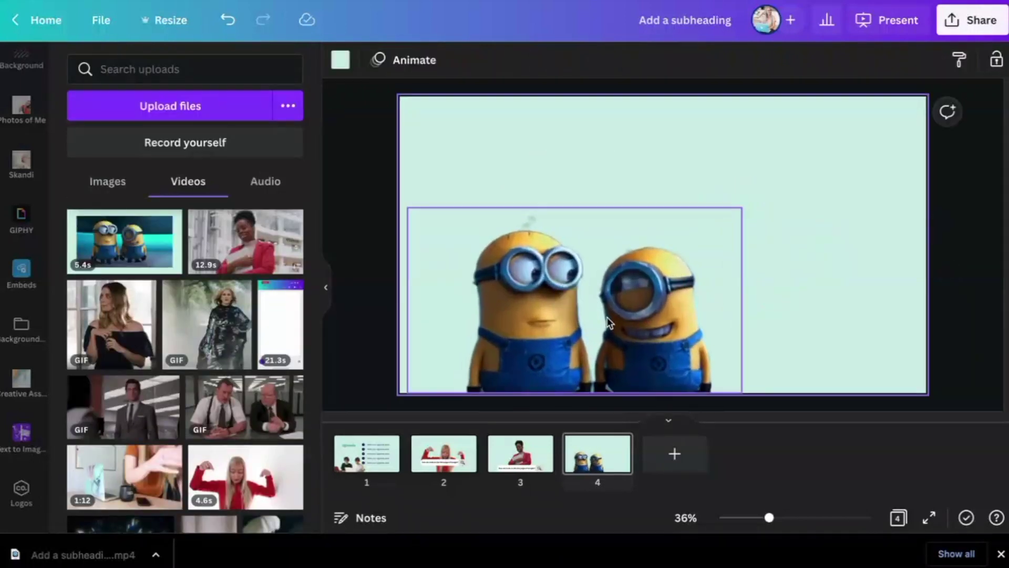
# Toggle the Minions video's playback option for looping forever in presentation.
pyautogui.click(584, 250)
pyautogui.click(492, 61)
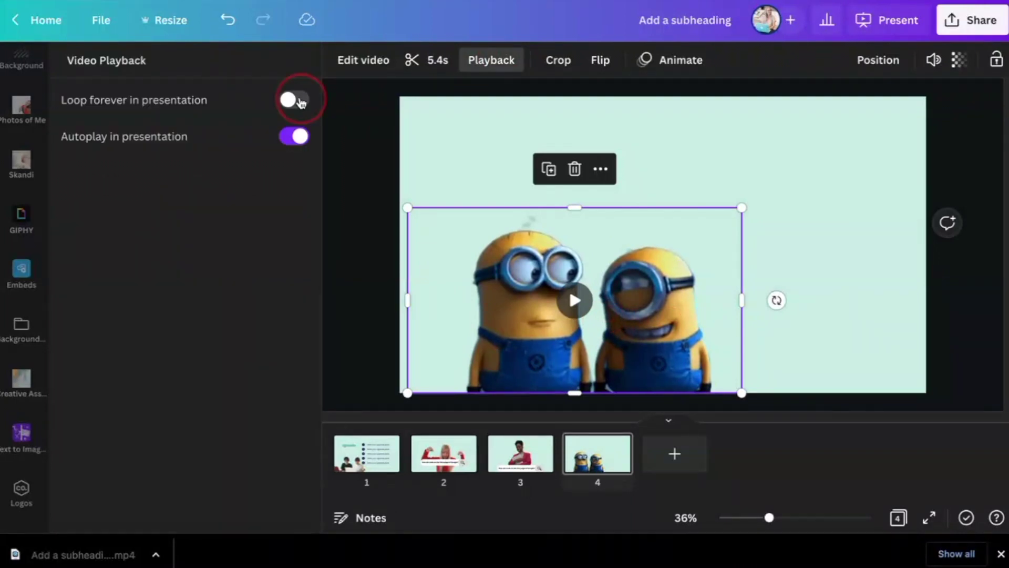
pyautogui.click(757, 226)
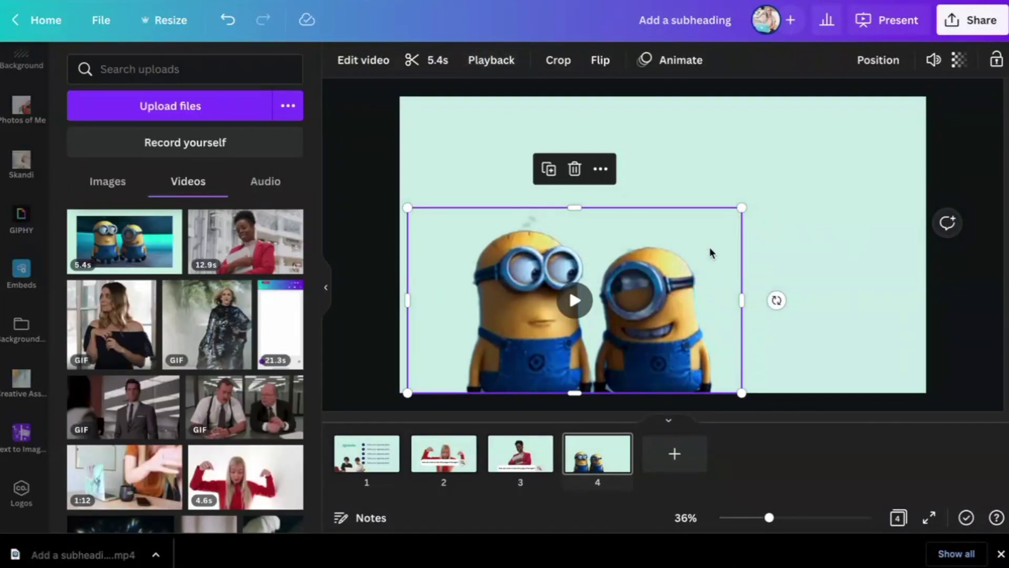
# Duplicate the Agenda page and select the video of the two women with laptops on the copy.
pyautogui.click(368, 456)
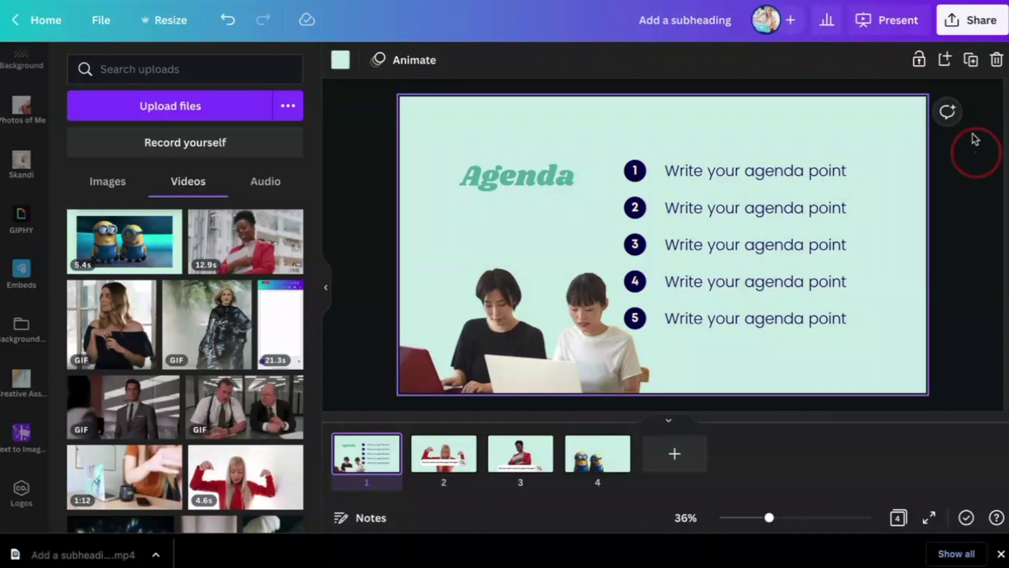
pyautogui.click(971, 59)
pyautogui.click(589, 321)
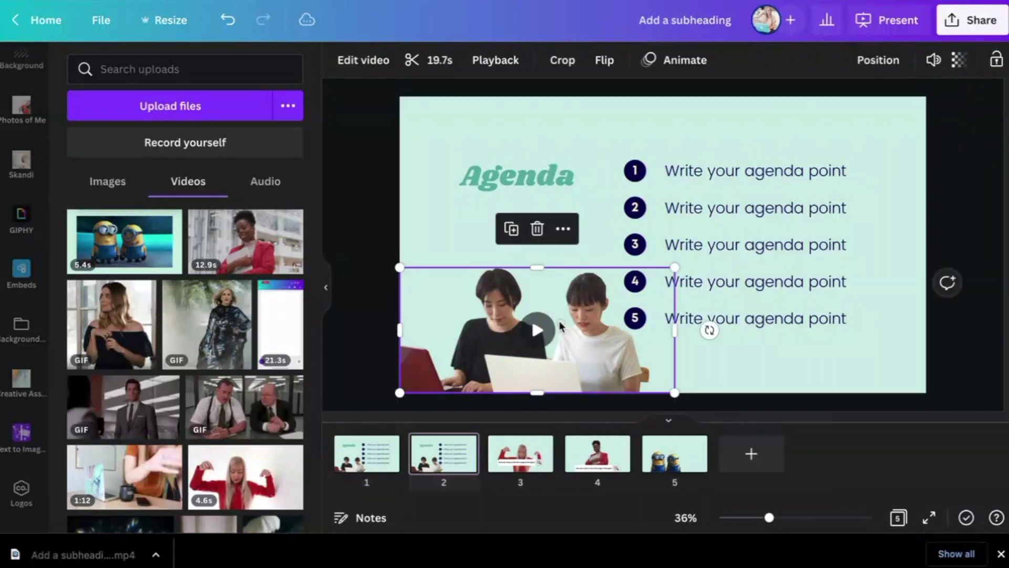